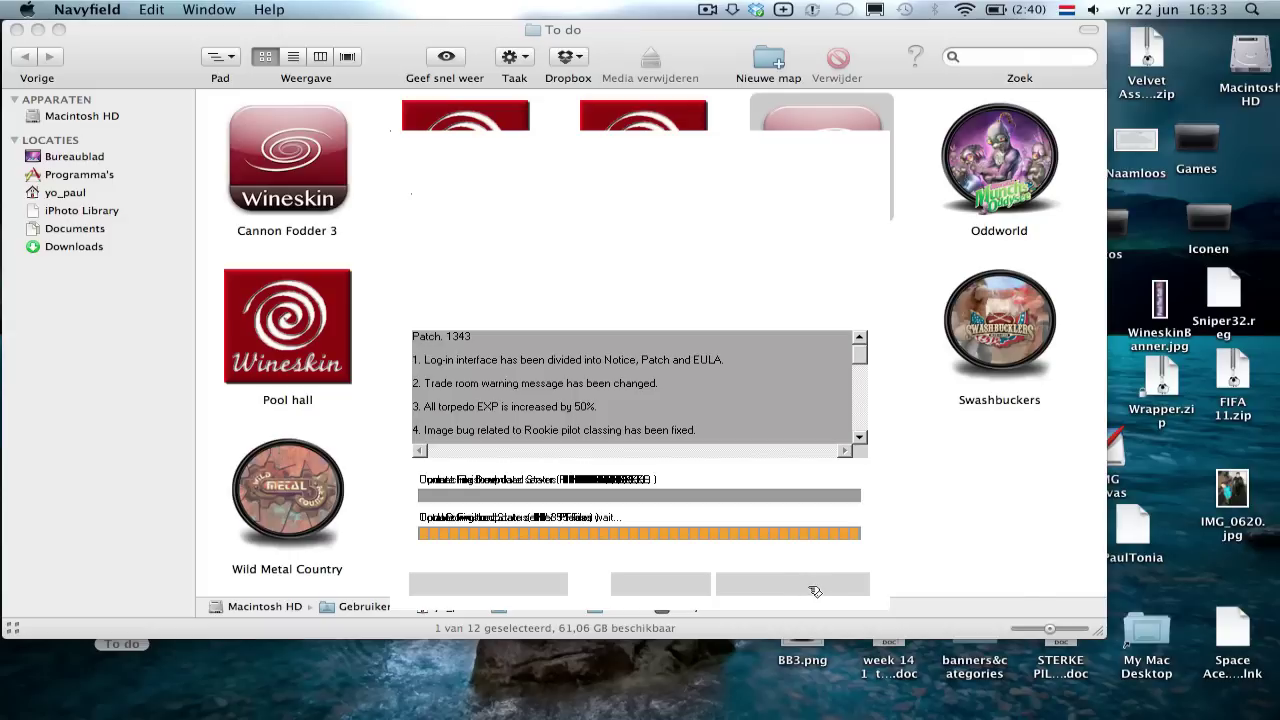
Start Navy Field from its launcher and log in with the player ID and account password.
left_click(815, 591)
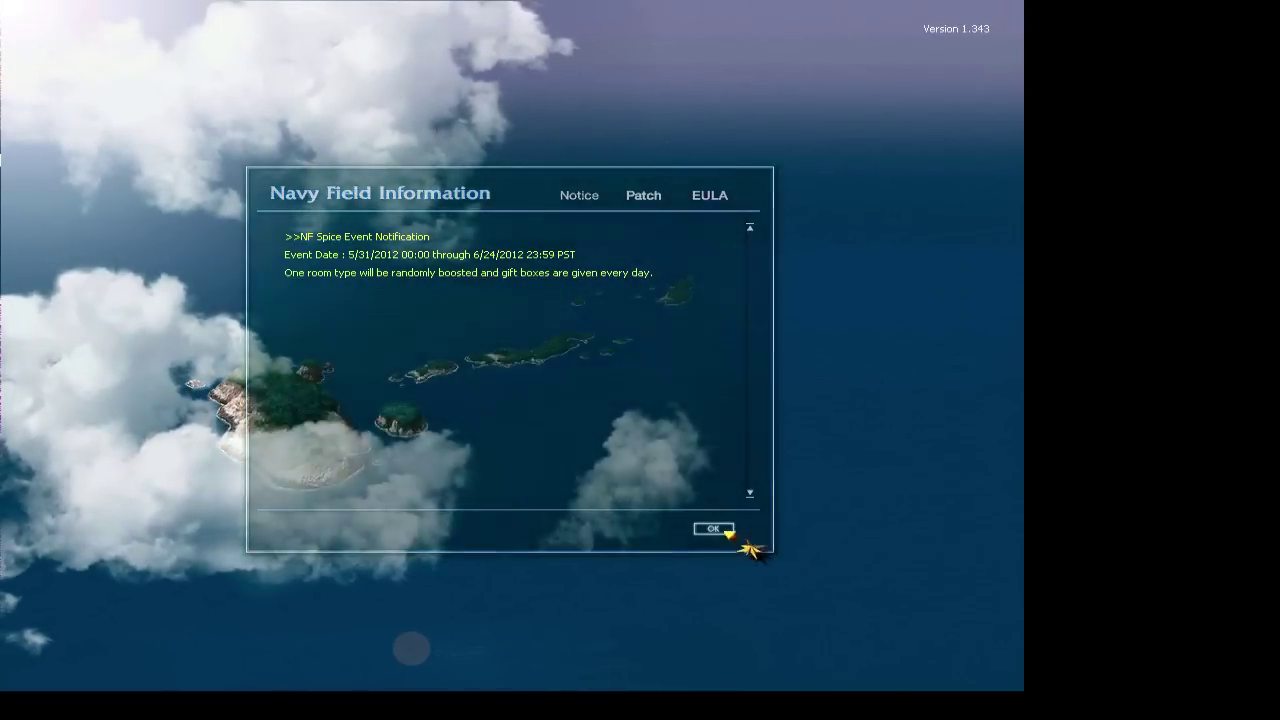
left_click(729, 535)
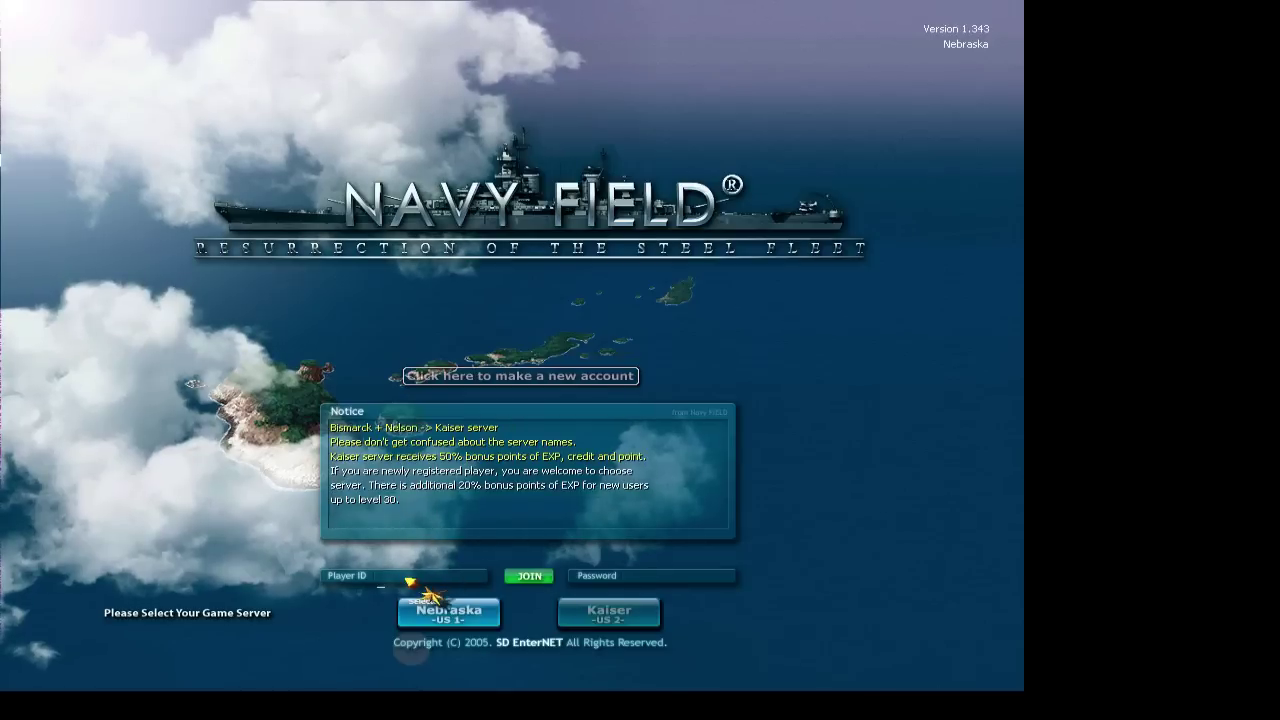
type("naulthetall")
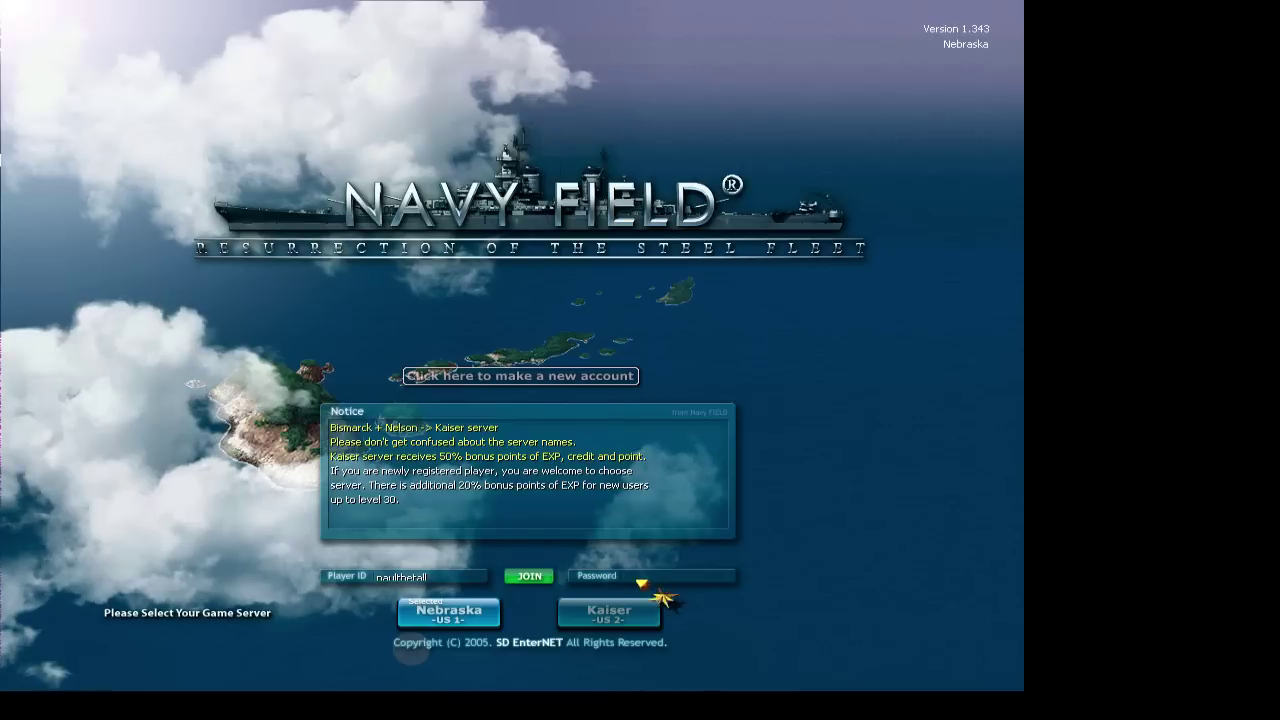
type("*******")
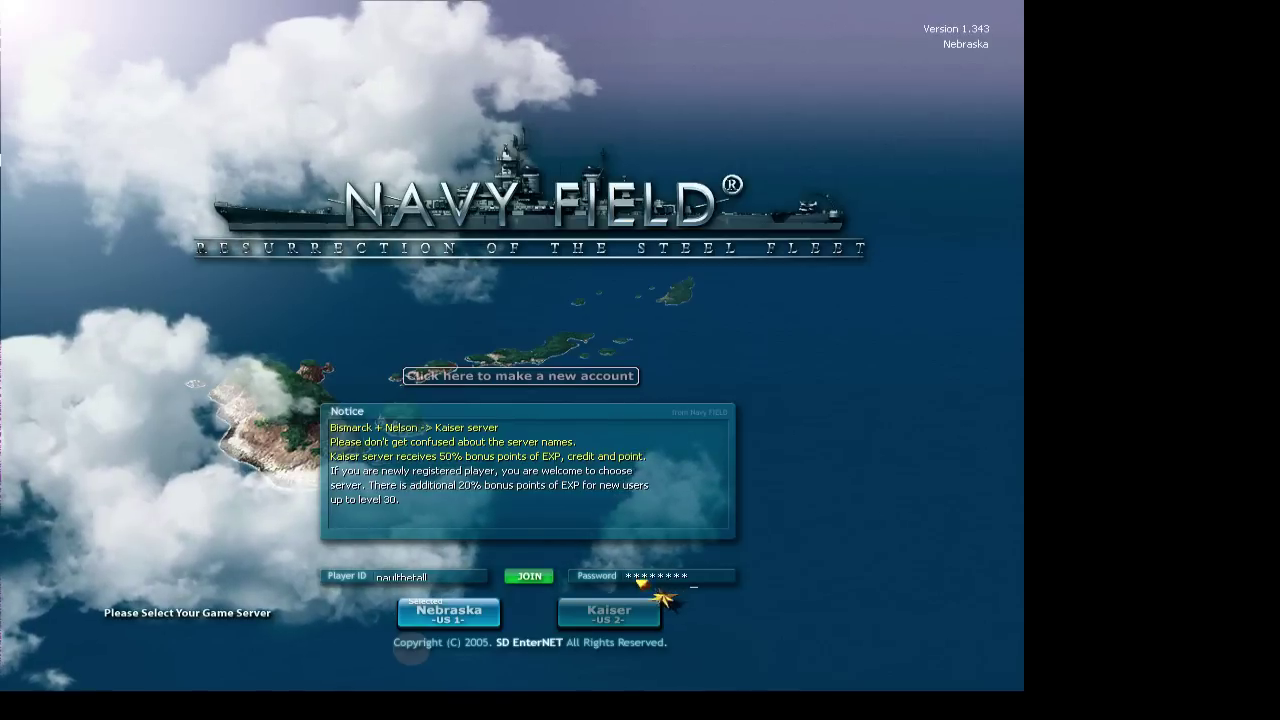
key("Return")
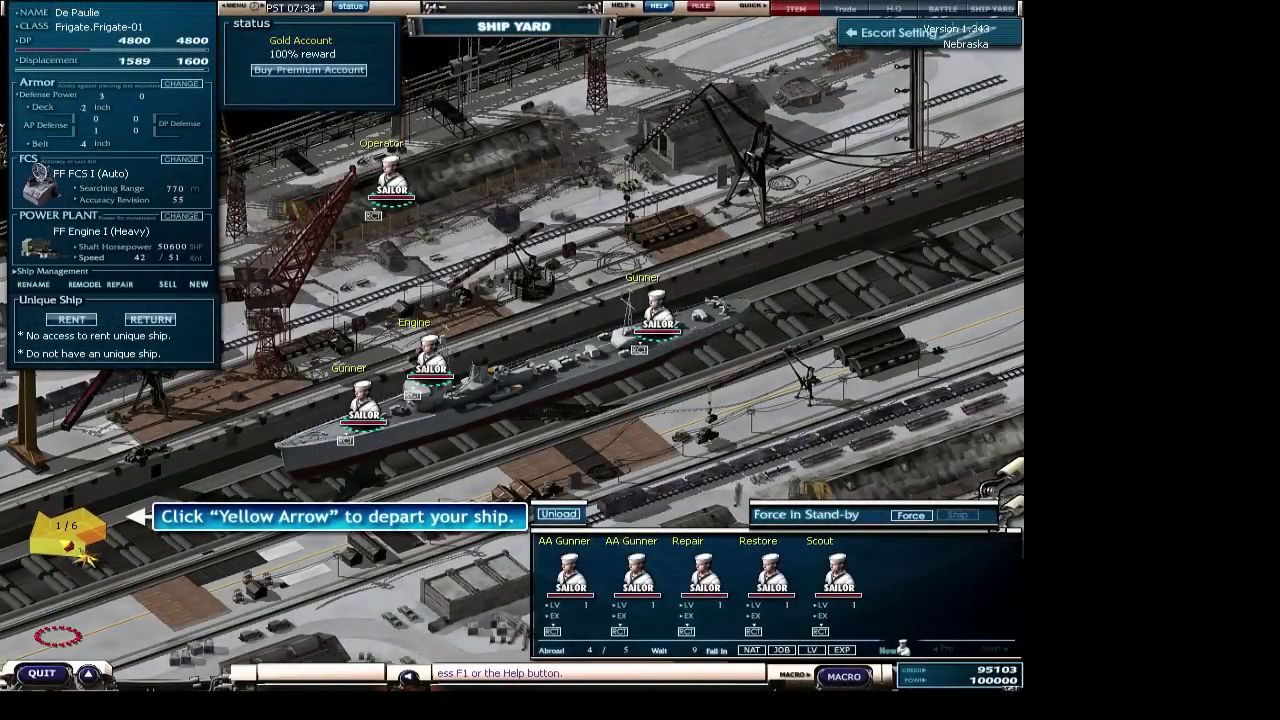
Depart the ship from the shipyard and launch the Beginner's Training Mission, closing the program error dialog.
left_click(80, 540)
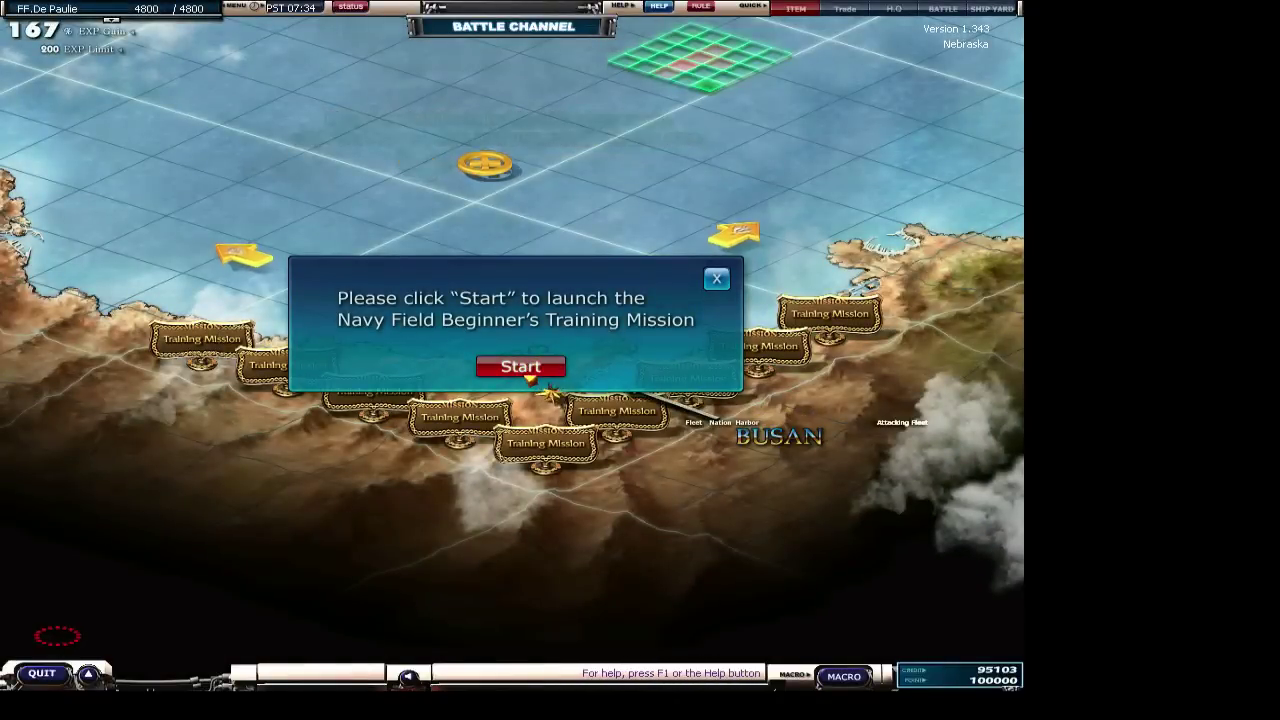
left_click(534, 376)
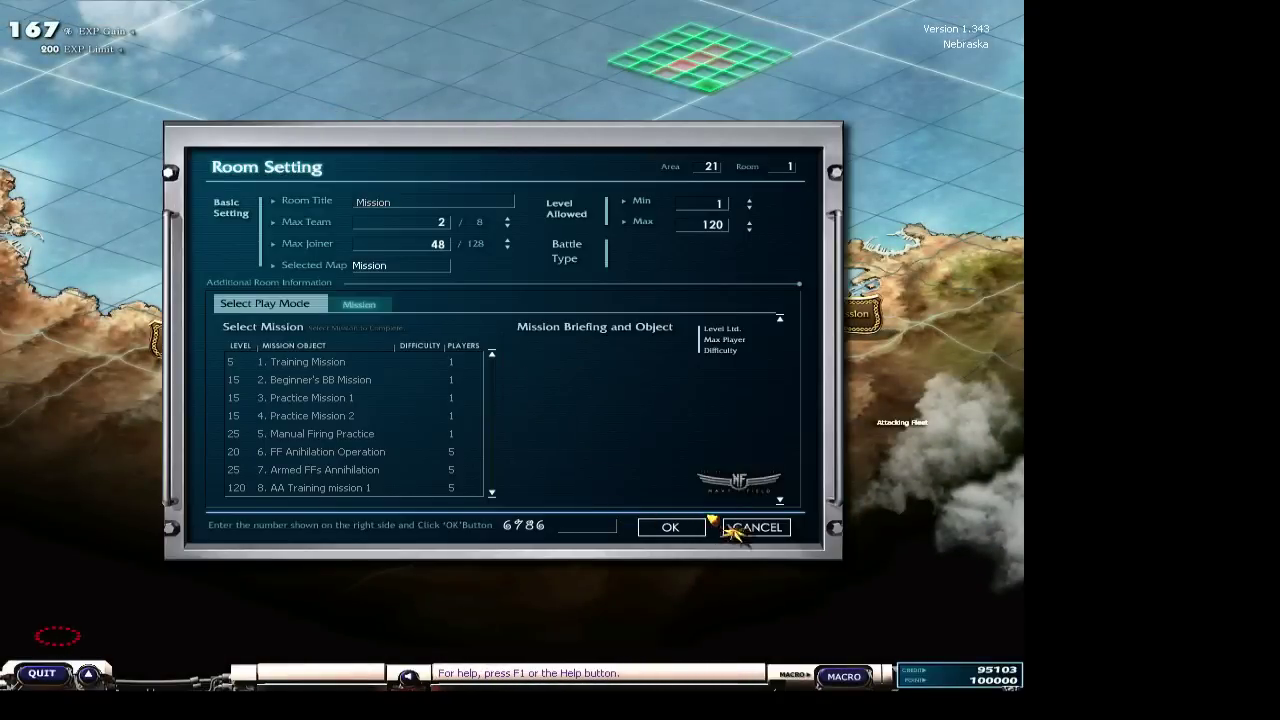
left_click(760, 529)
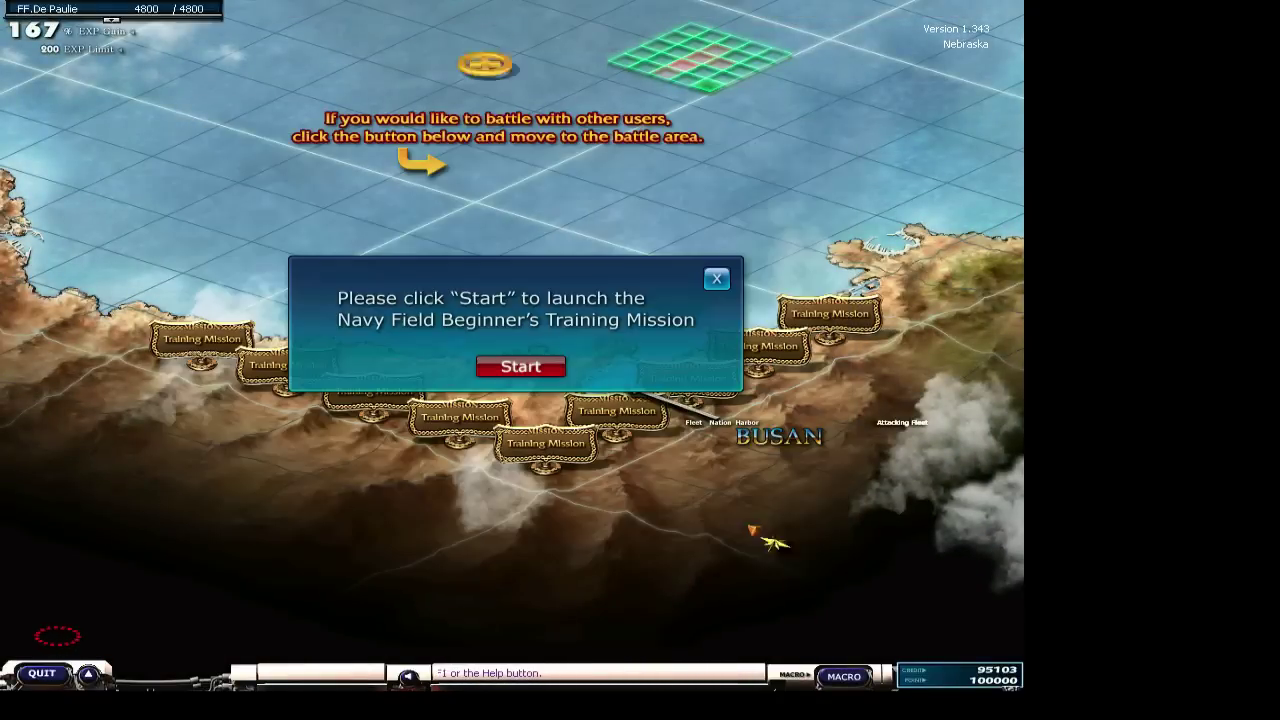
left_click(545, 370)
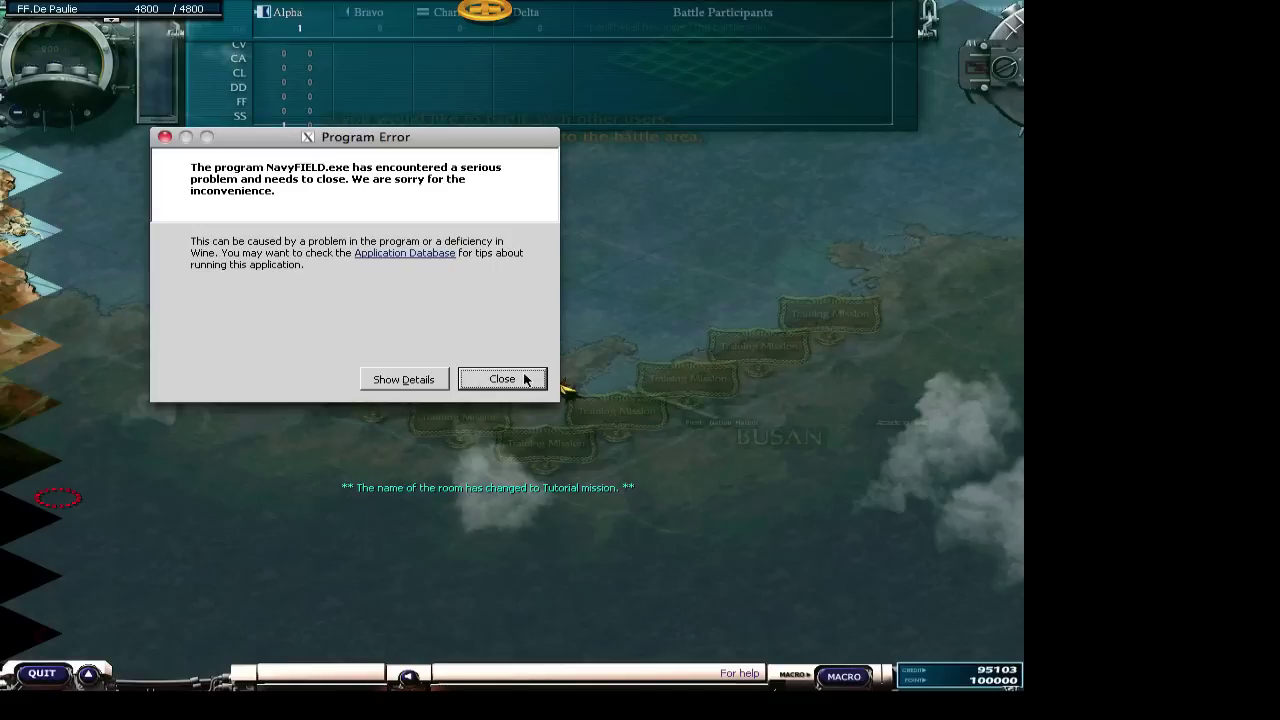
left_click(530, 378)
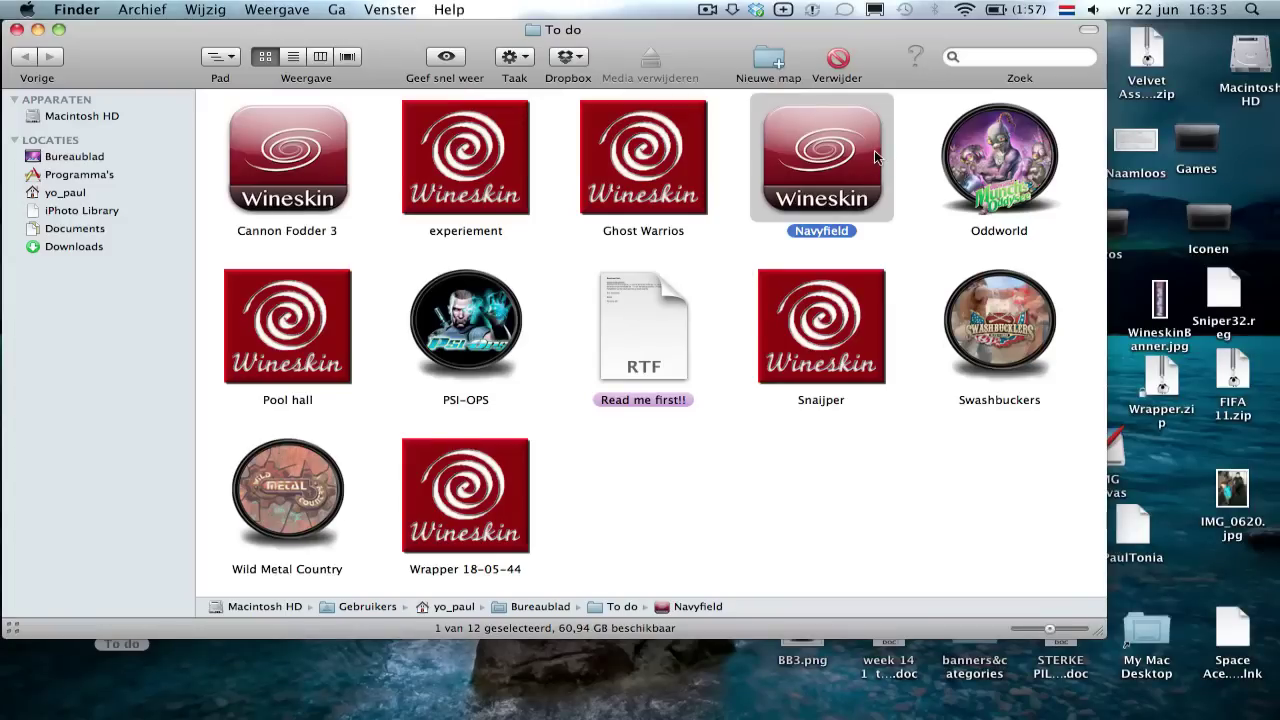
Show the package contents of the Navyfield wrapper and open Wineskin's advanced settings.
right_click(840, 157)
left_click(876, 197)
left_click(657, 180)
double_click(657, 180)
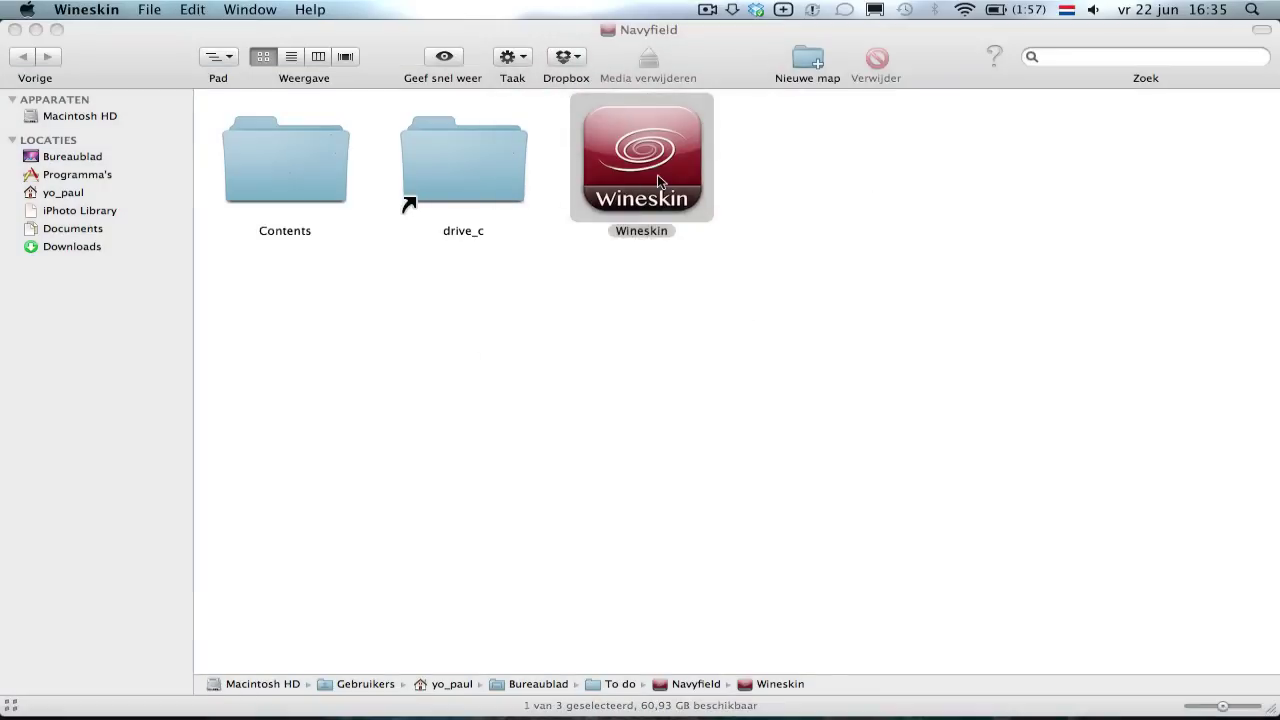
left_click(621, 349)
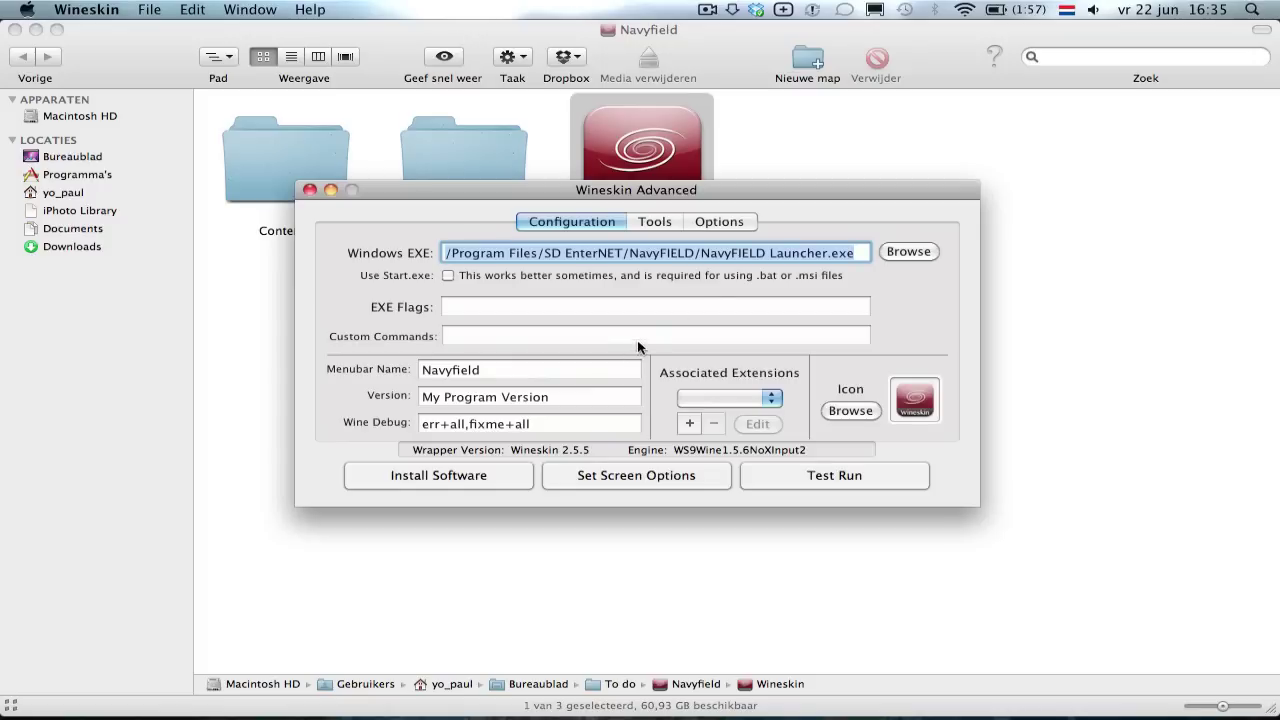
Review the DLL overrides and graphics settings in the wrapper's Wine configuration, leaving without changes.
left_click(664, 221)
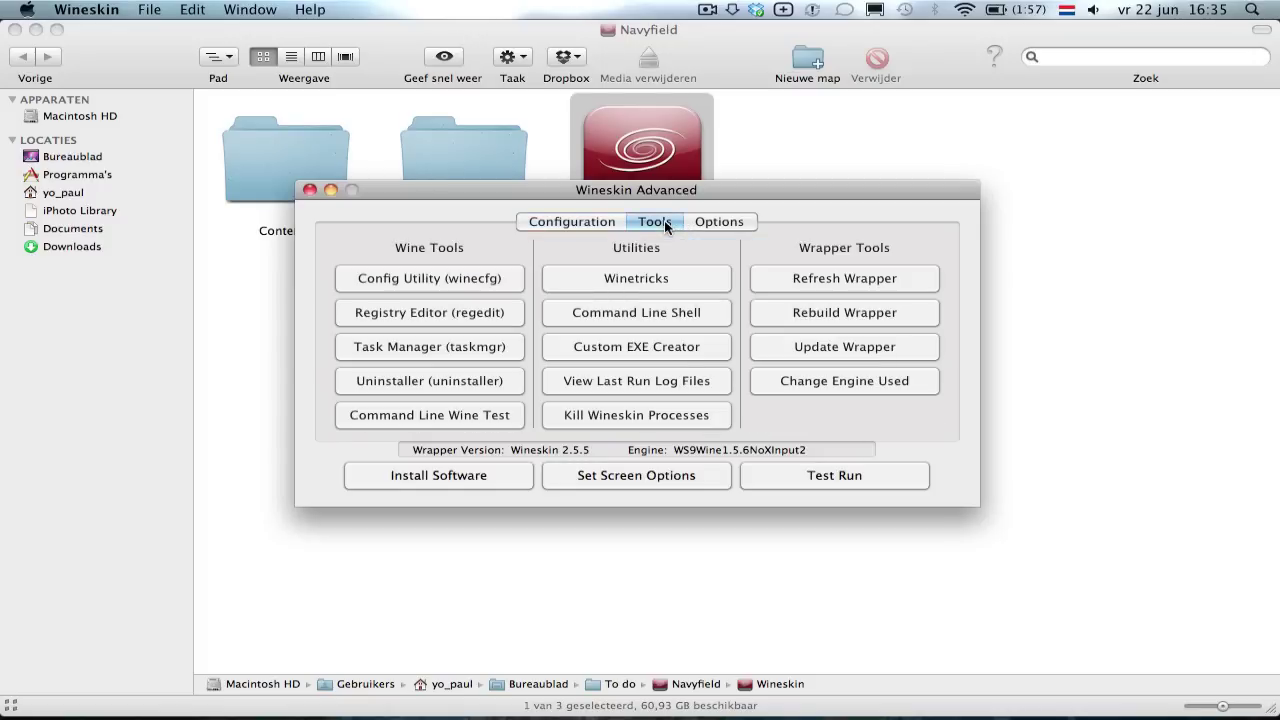
left_click(475, 278)
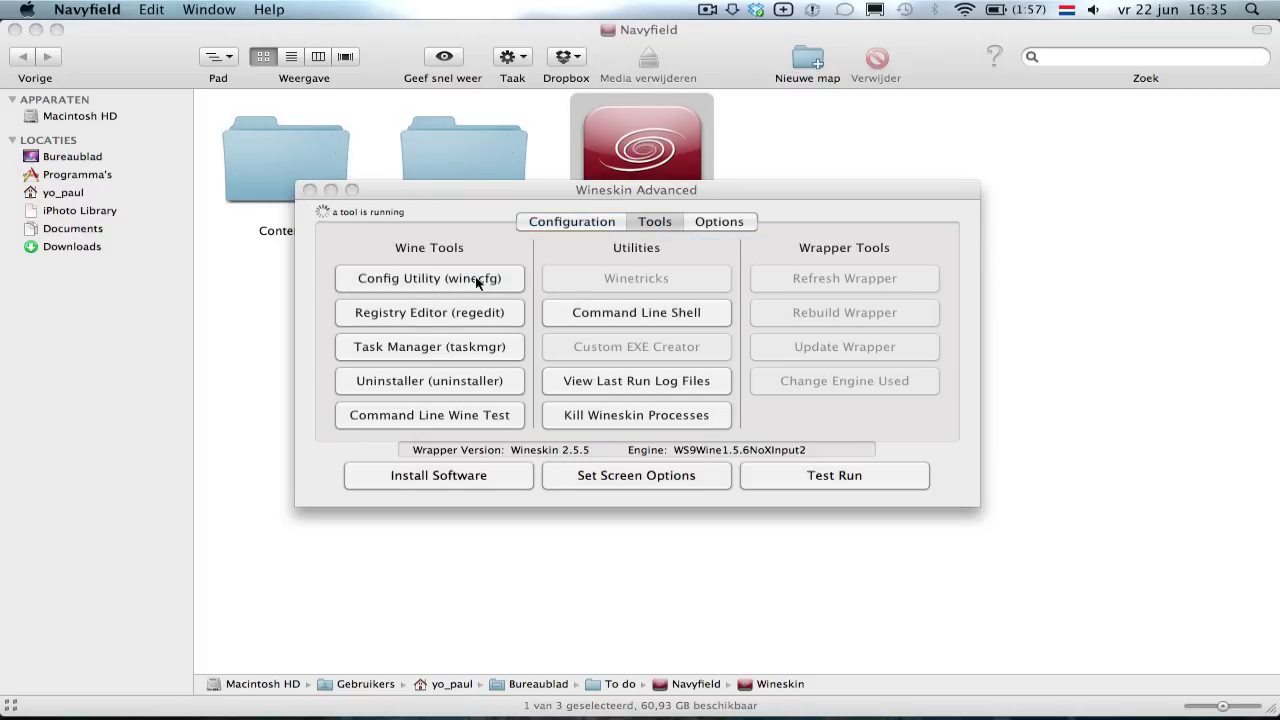
left_click(169, 72)
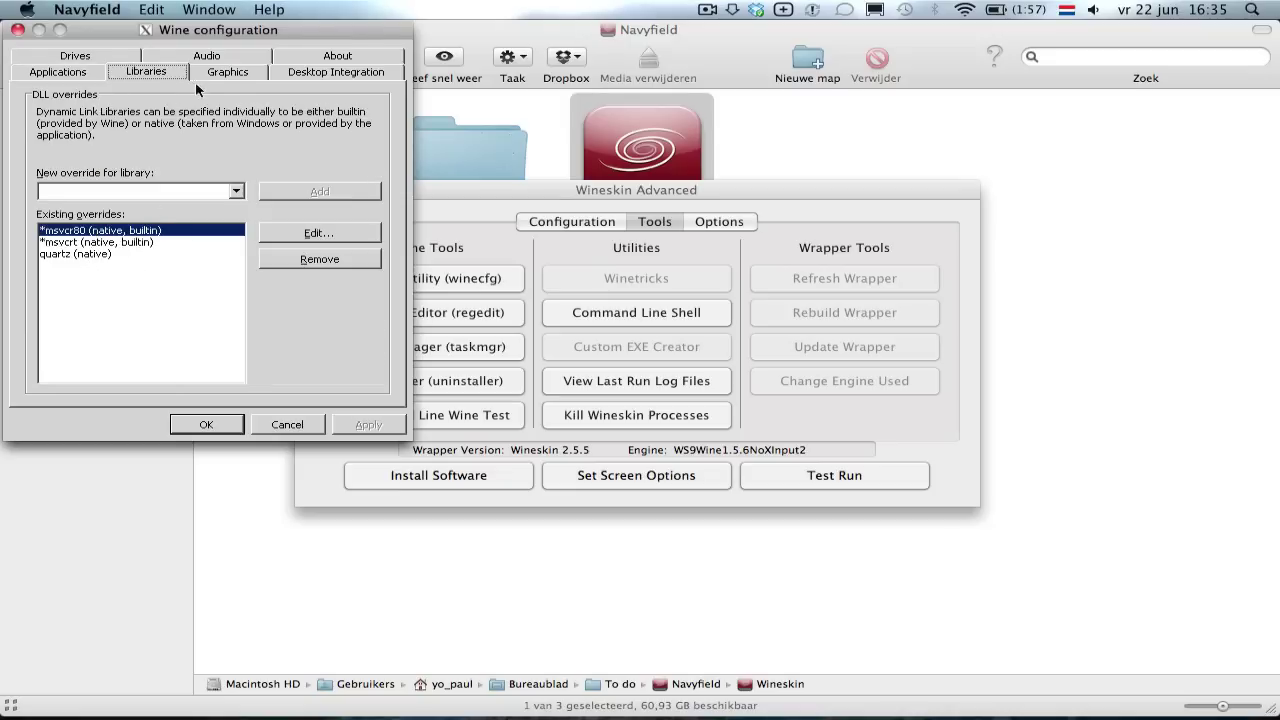
left_click(232, 73)
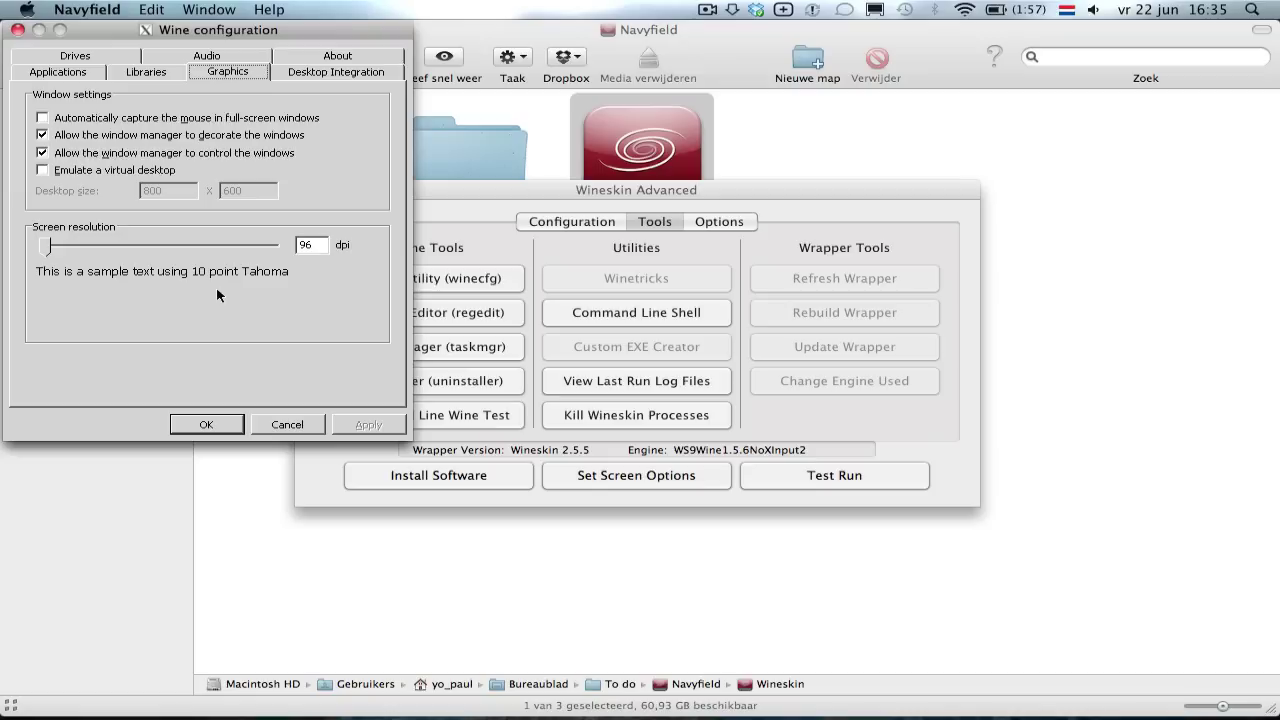
left_click(287, 424)
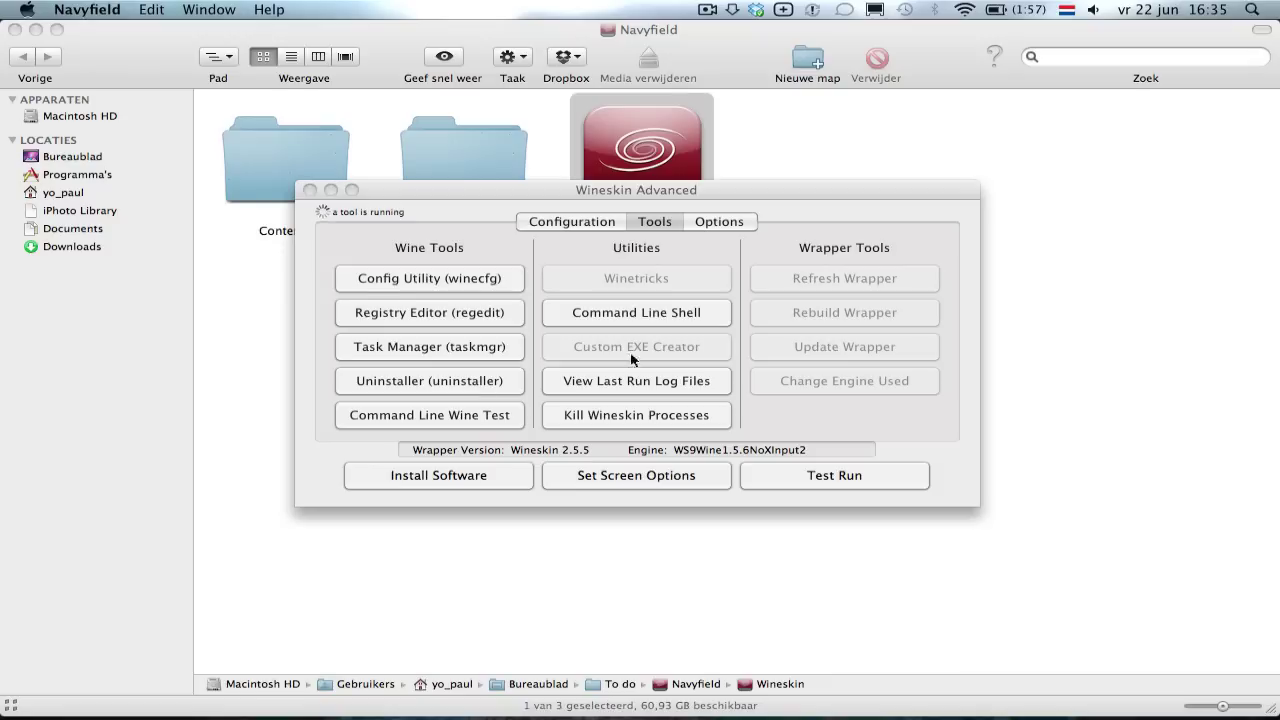
Open Winetricks for the wrapper and look through the packages in the apps category.
left_click(655, 278)
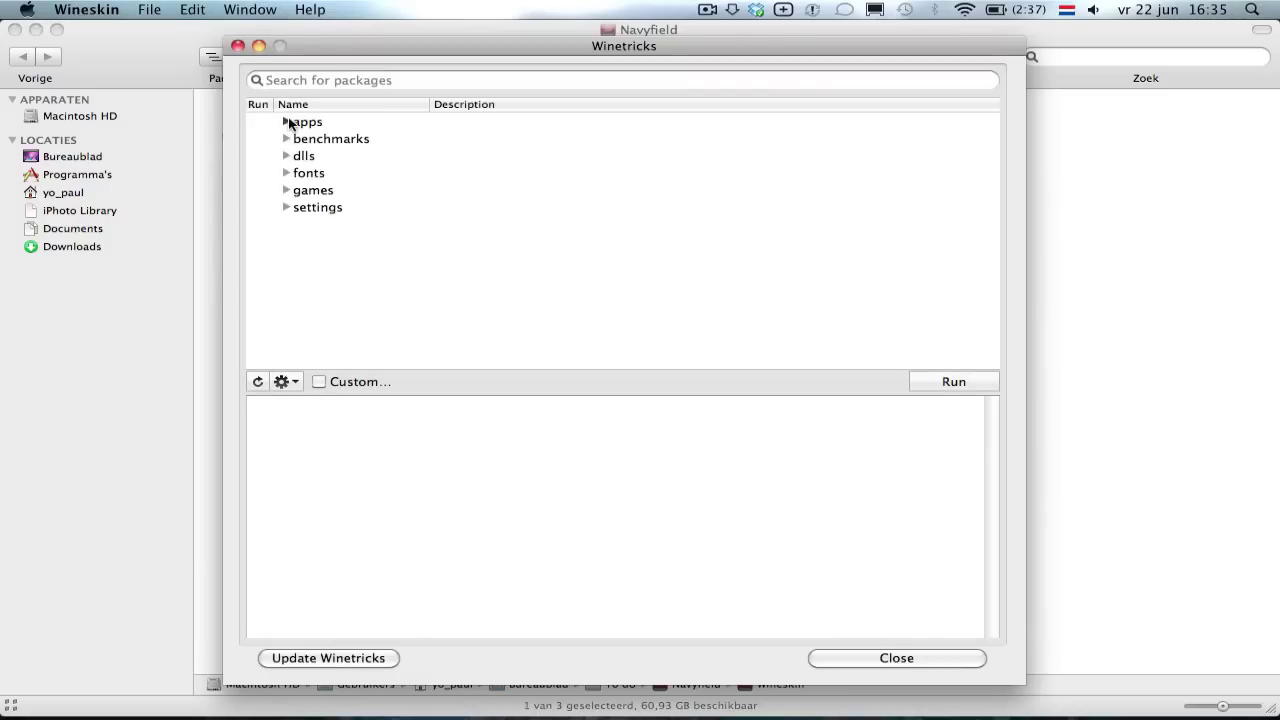
left_click(287, 122)
scroll(292, 126, "down", 10)
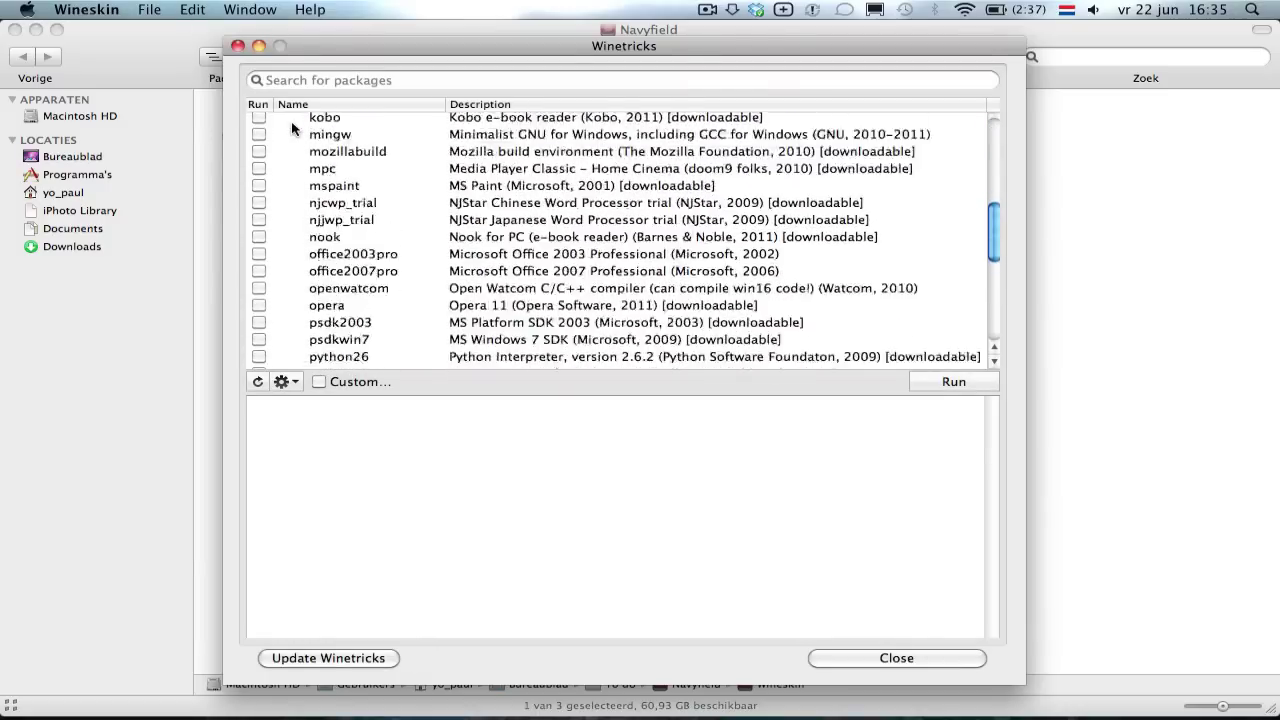
scroll(292, 126, "down", 6)
scroll(292, 126, "up", 4)
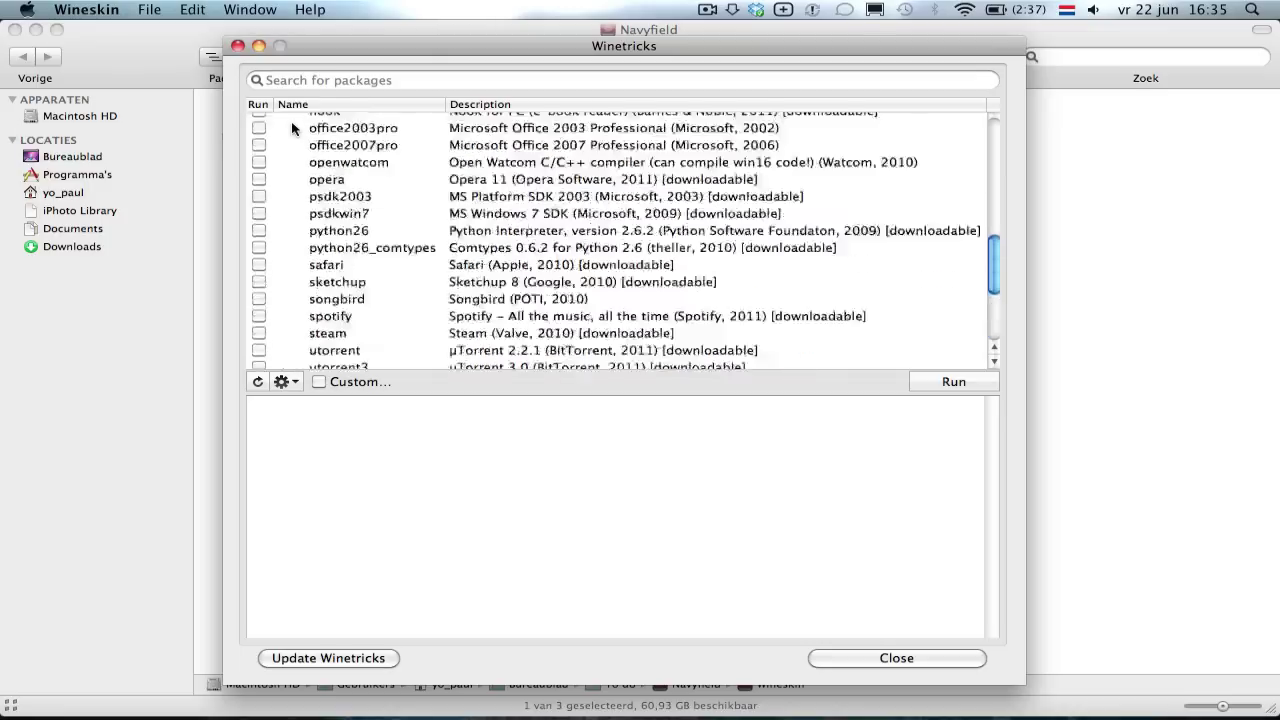
scroll(292, 126, "up", 2)
scroll(292, 126, "down", 5)
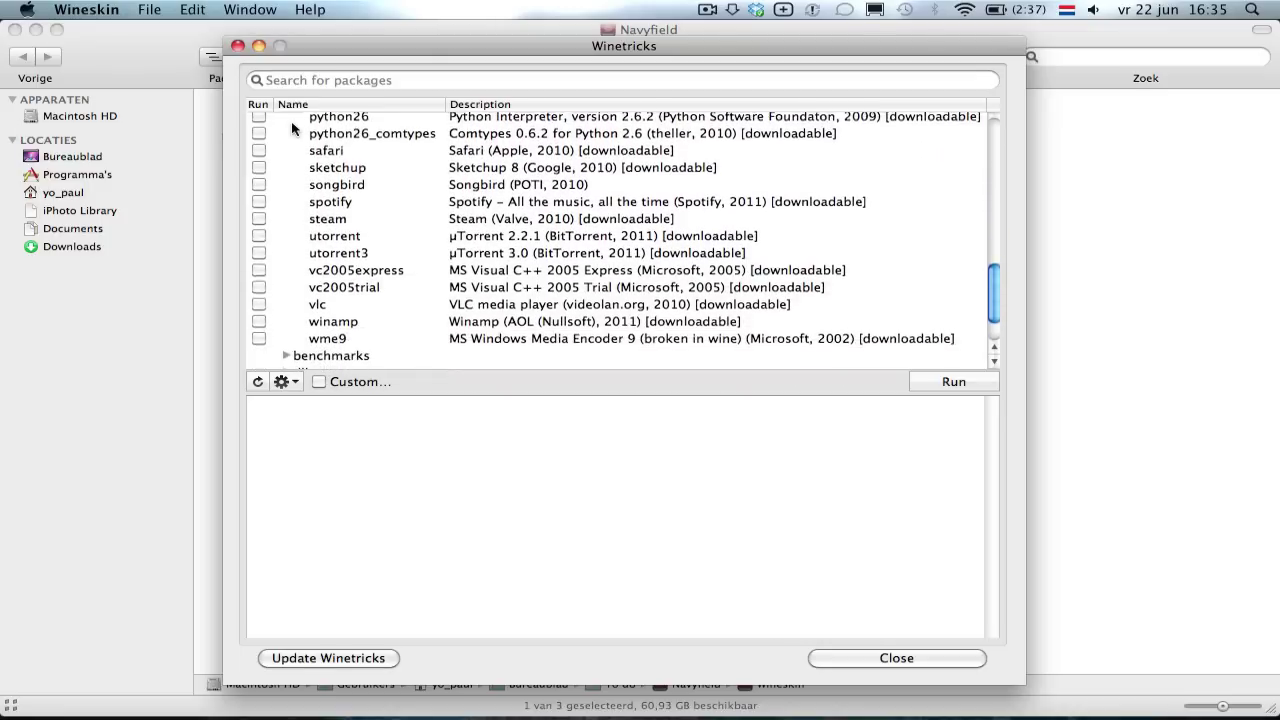
scroll(292, 126, "down", 1)
scroll(292, 126, "up", 6)
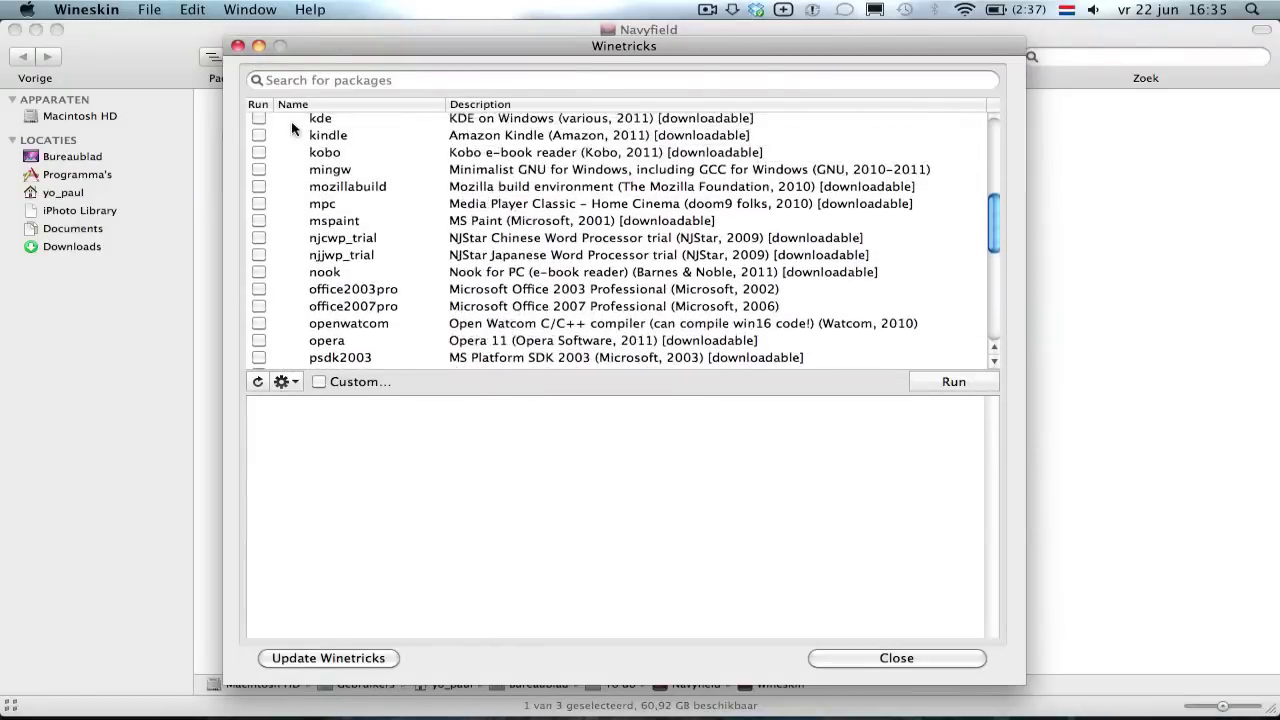
scroll(292, 126, "up", 5)
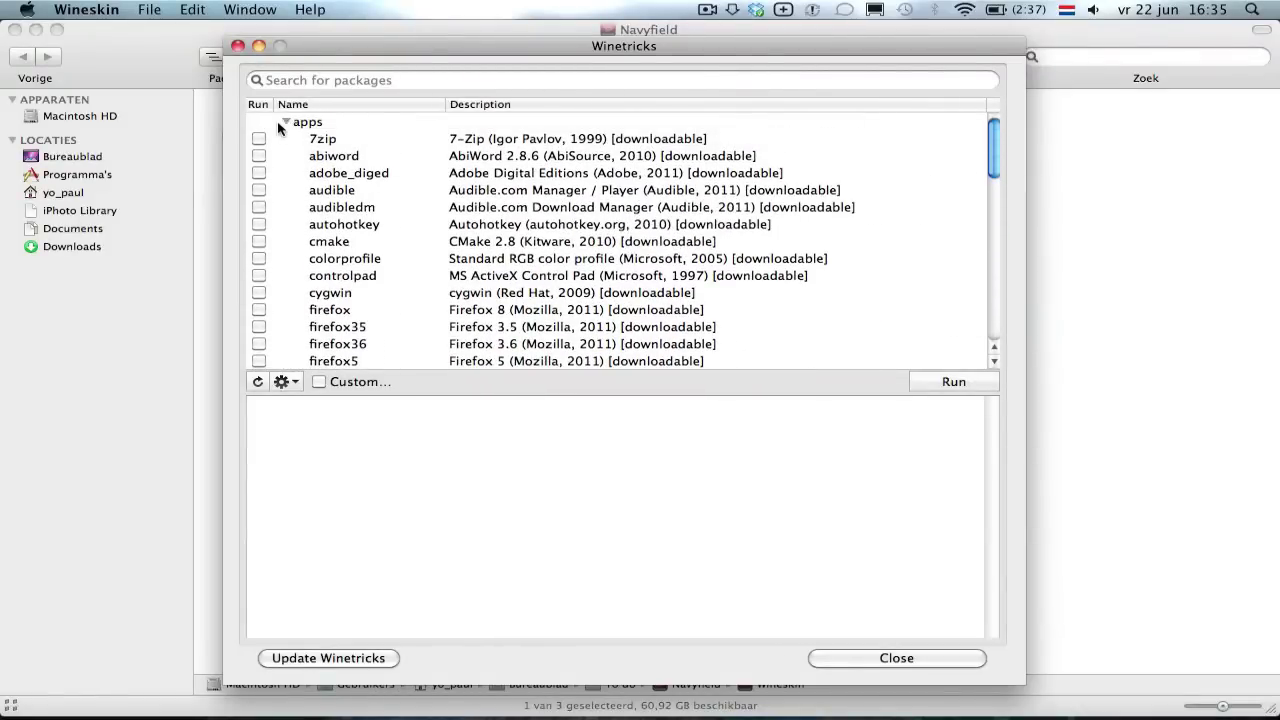
left_click(285, 122)
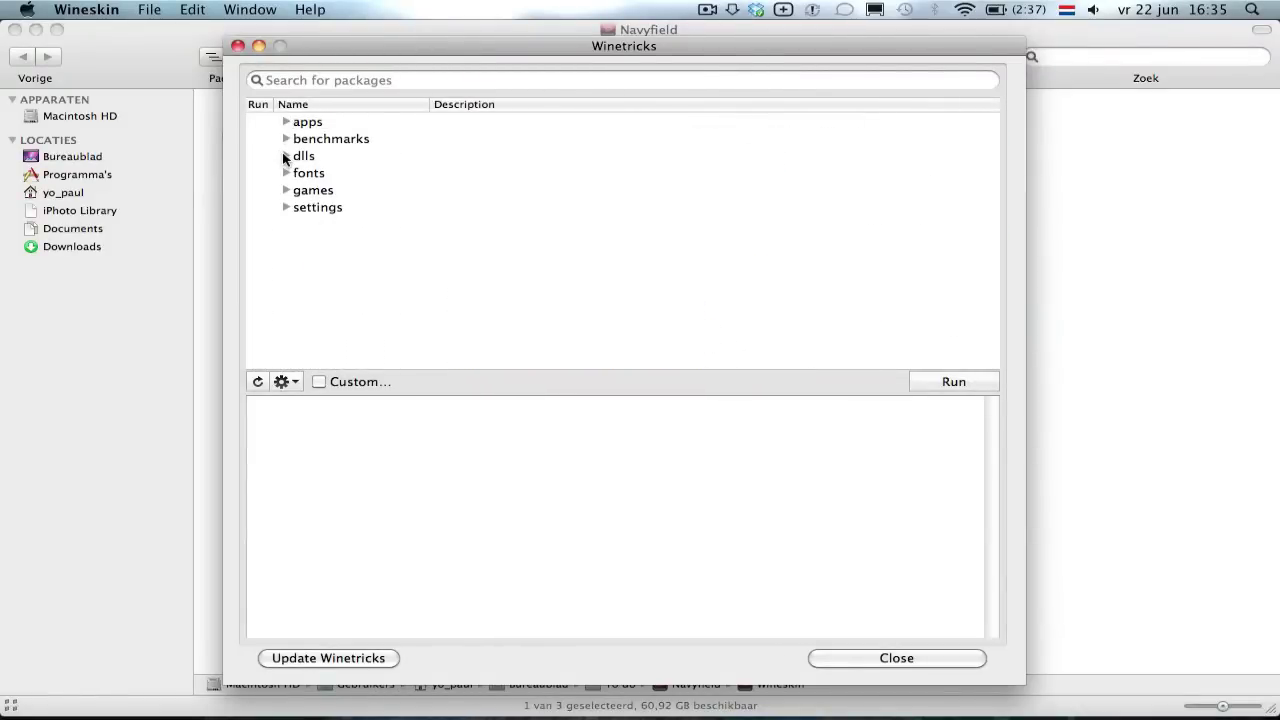
Mark the vcrun6 and vcrun2005 packages from the Winetricks dlls category for installation.
left_click(285, 157)
scroll(344, 226, "down", 15)
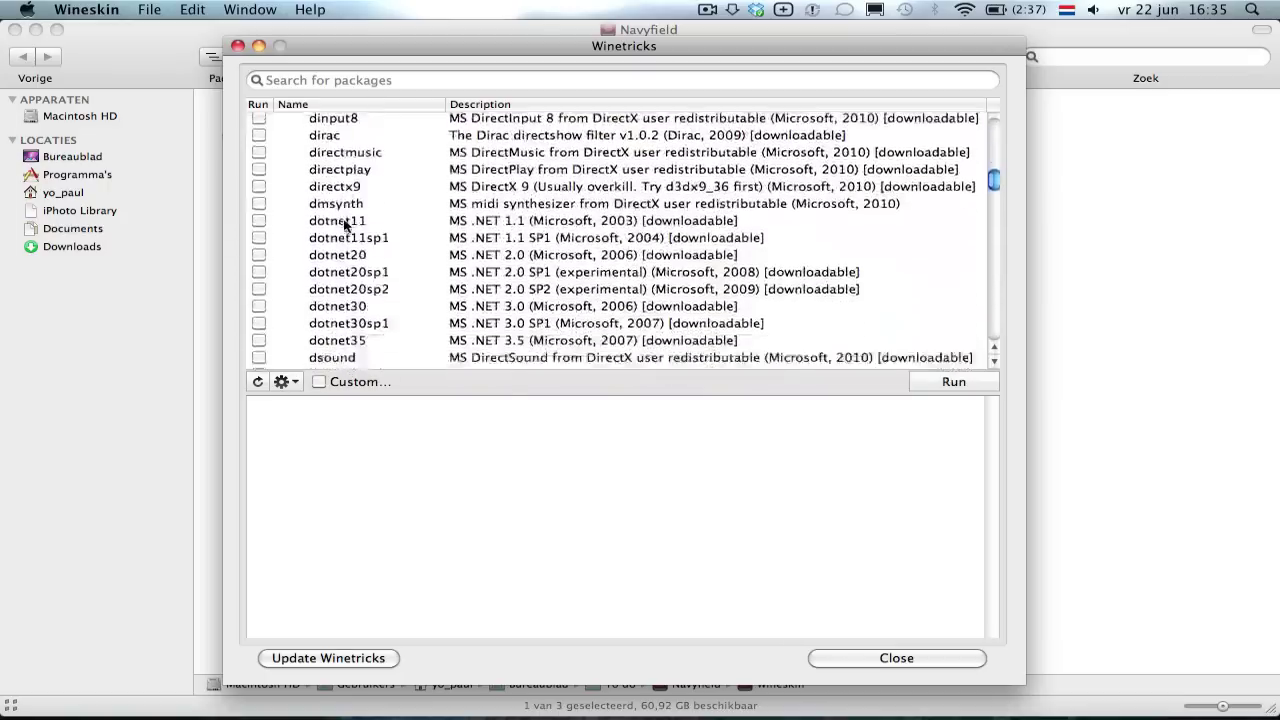
scroll(344, 226, "down", 7)
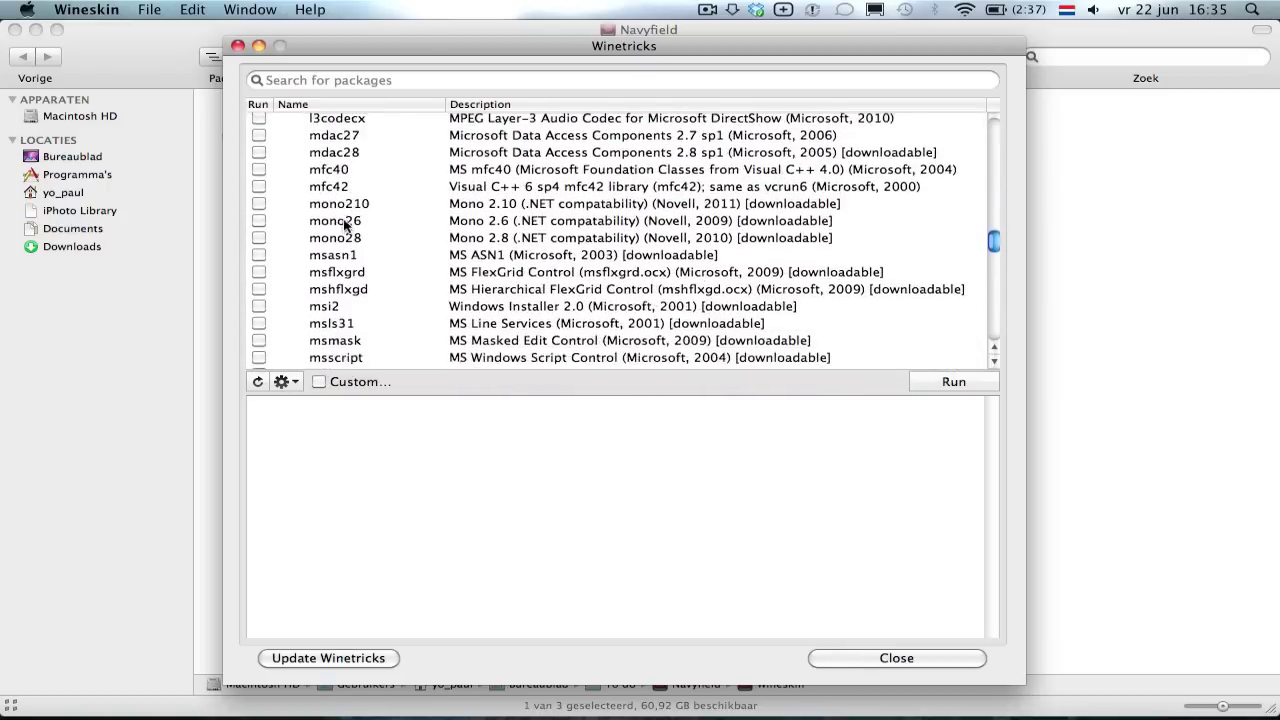
scroll(313, 270, "down", 8)
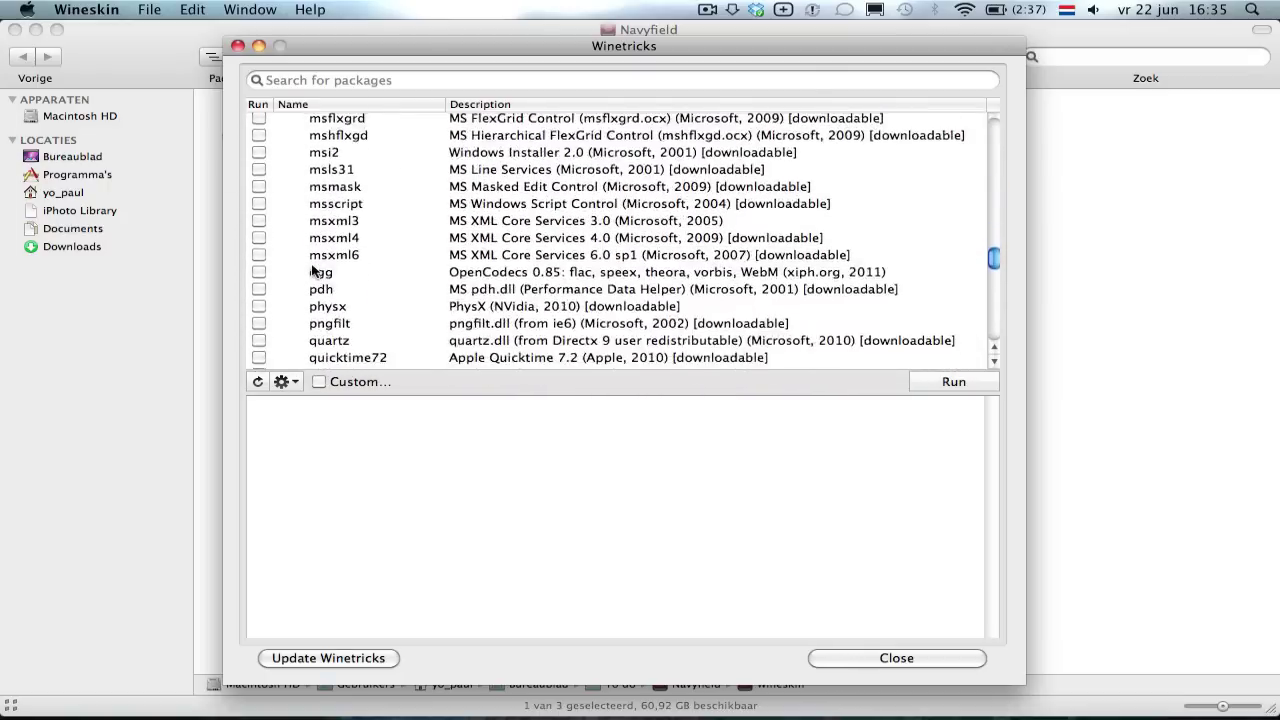
scroll(313, 270, "down", 8)
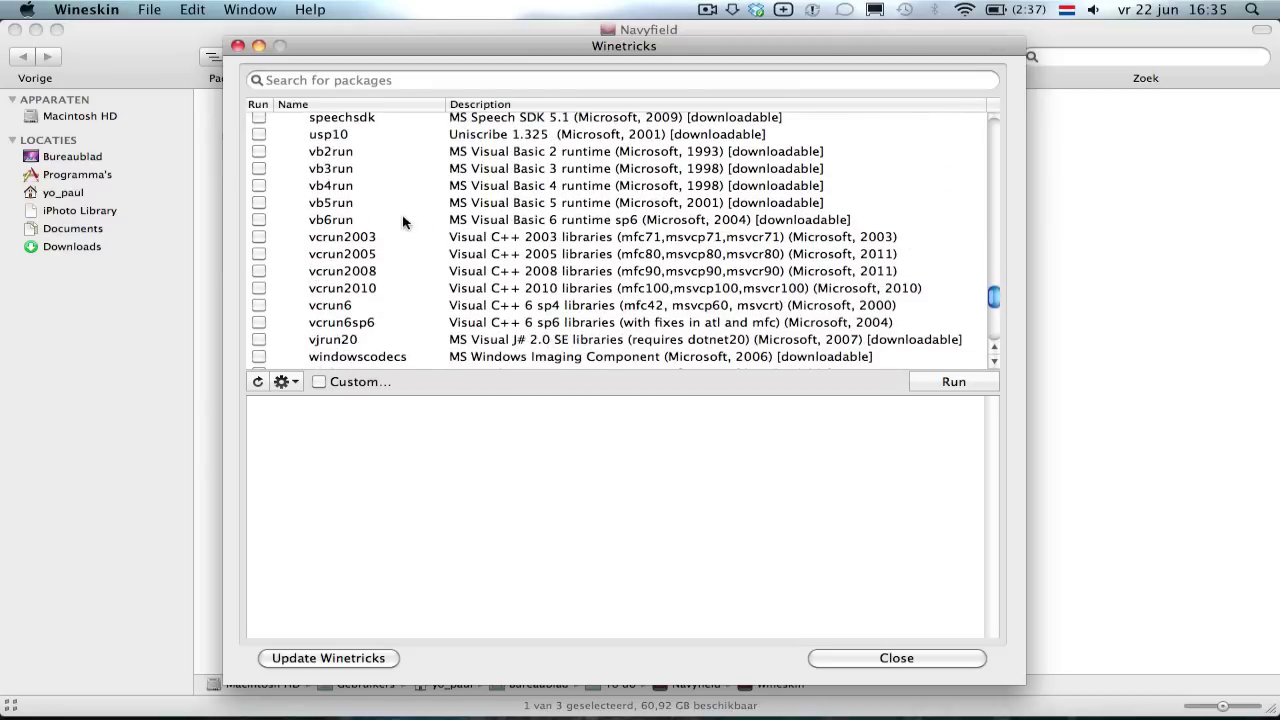
left_click(259, 305)
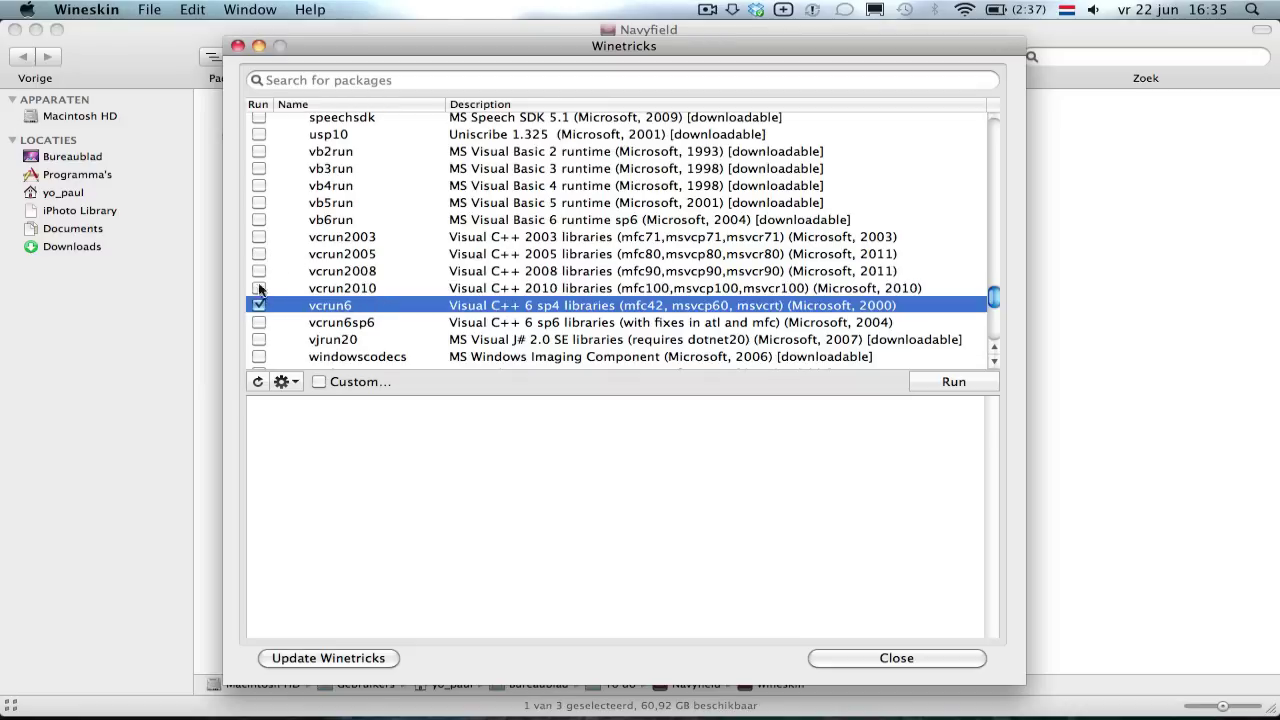
left_click(257, 256)
left_click(258, 255)
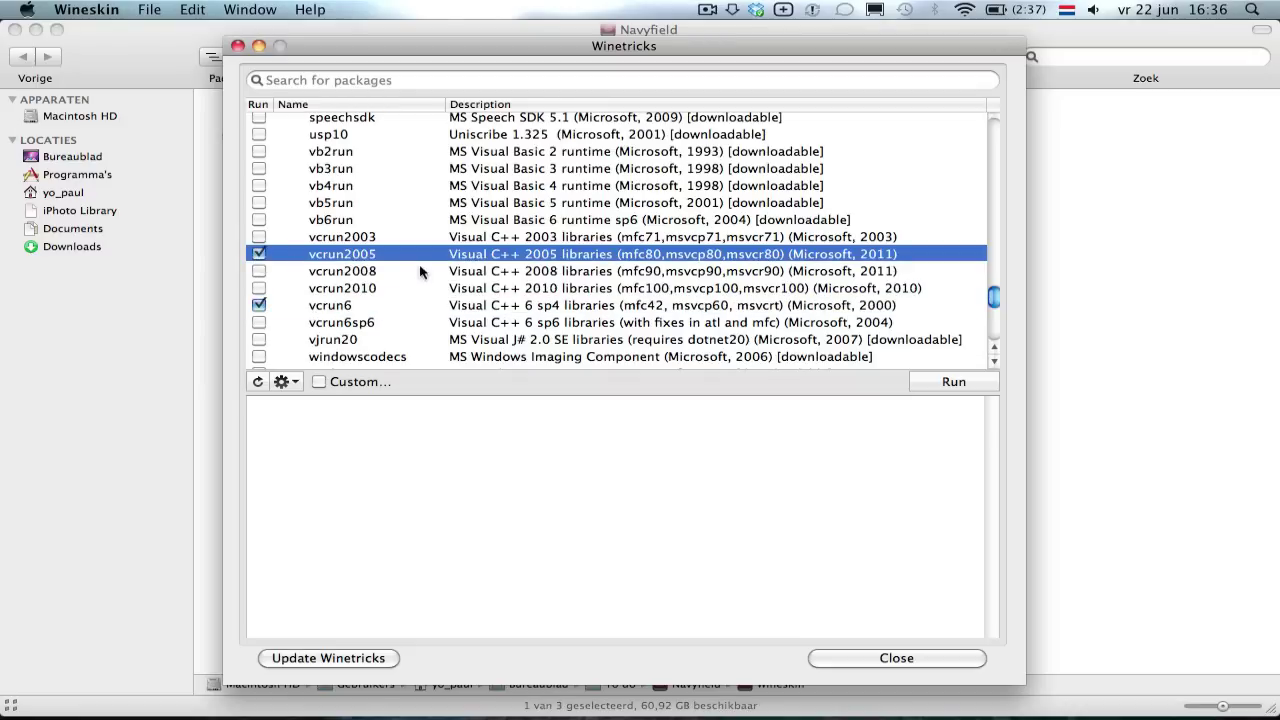
Mark the quartz package in the dlls category for installation as well.
scroll(359, 252, "up", 3)
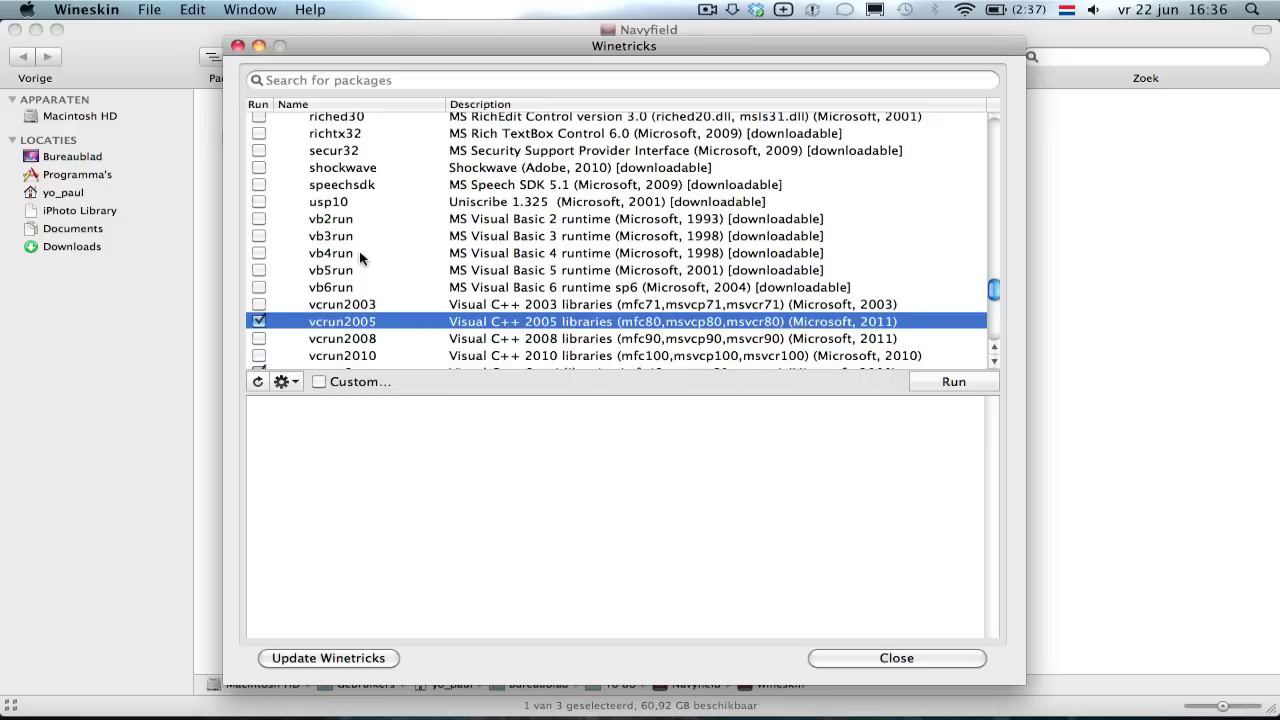
scroll(359, 252, "down", 4)
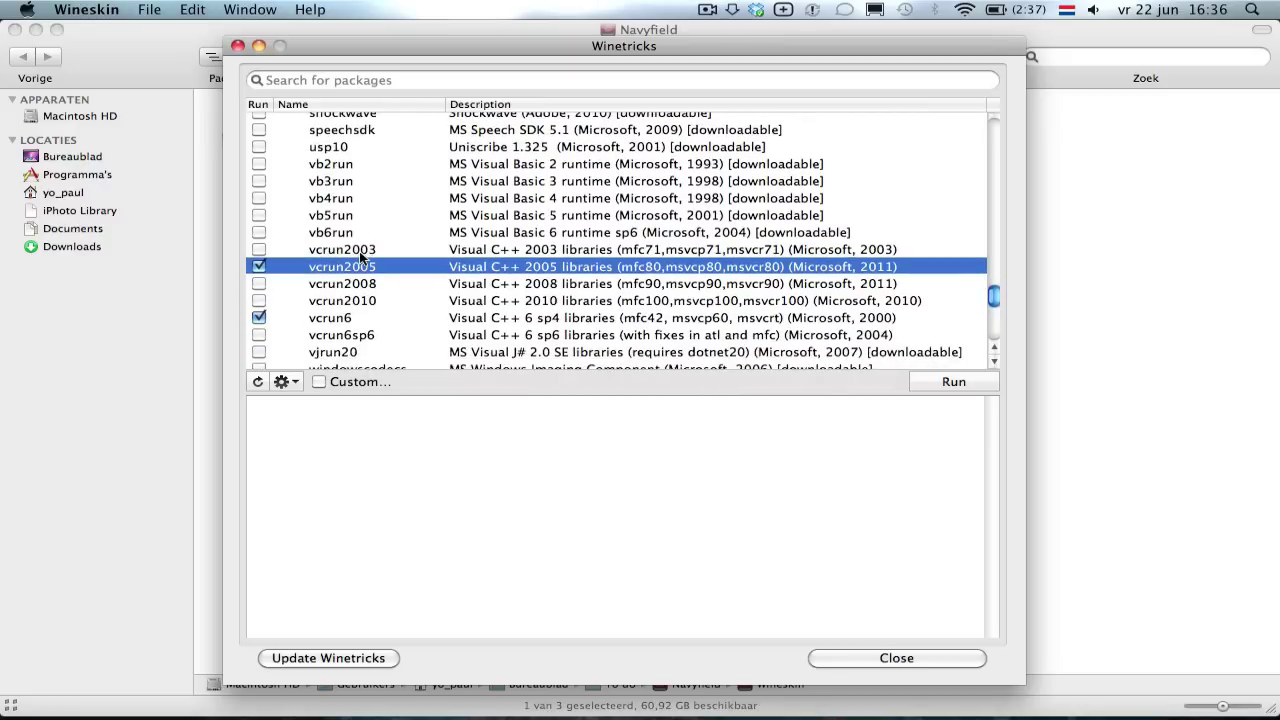
scroll(361, 257, "down", 2)
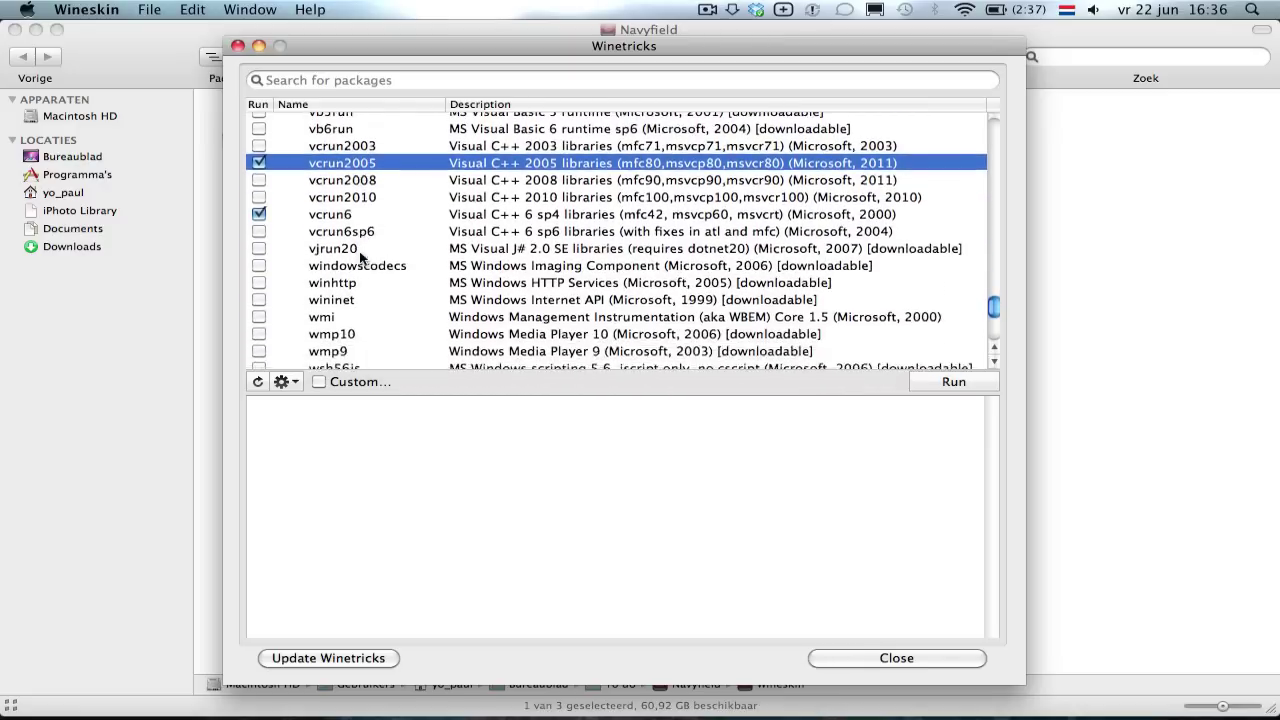
scroll(361, 257, "up", 10)
scroll(361, 257, "up", 2)
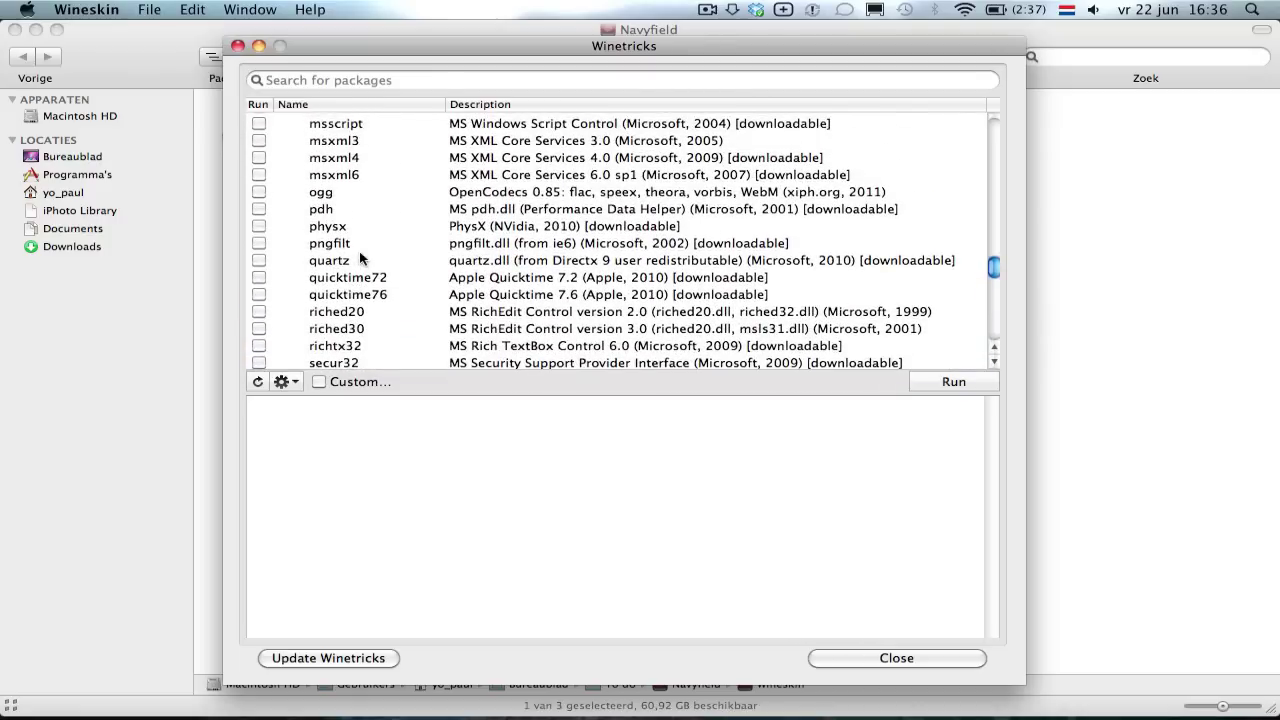
left_click(258, 259)
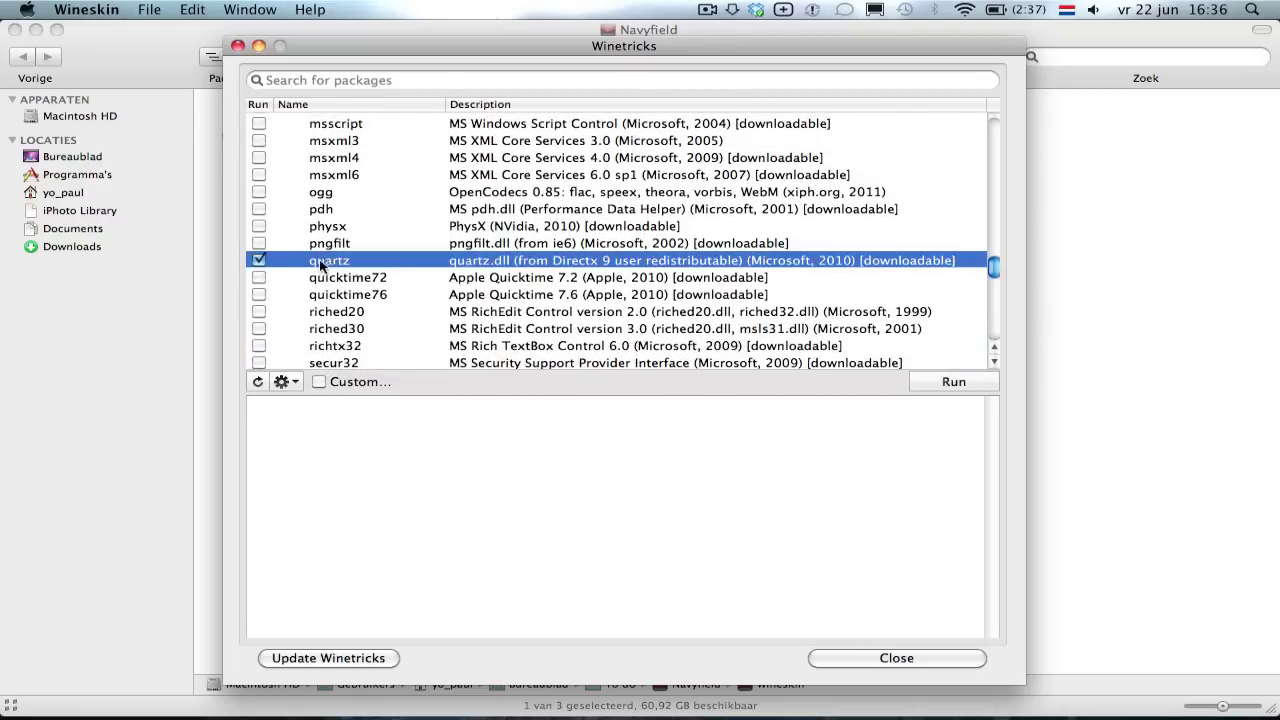
Close Winetricks without running the marked packages, along with the wrapper's advanced settings and the Navyfield and To do folder windows.
scroll(376, 268, "down", 3)
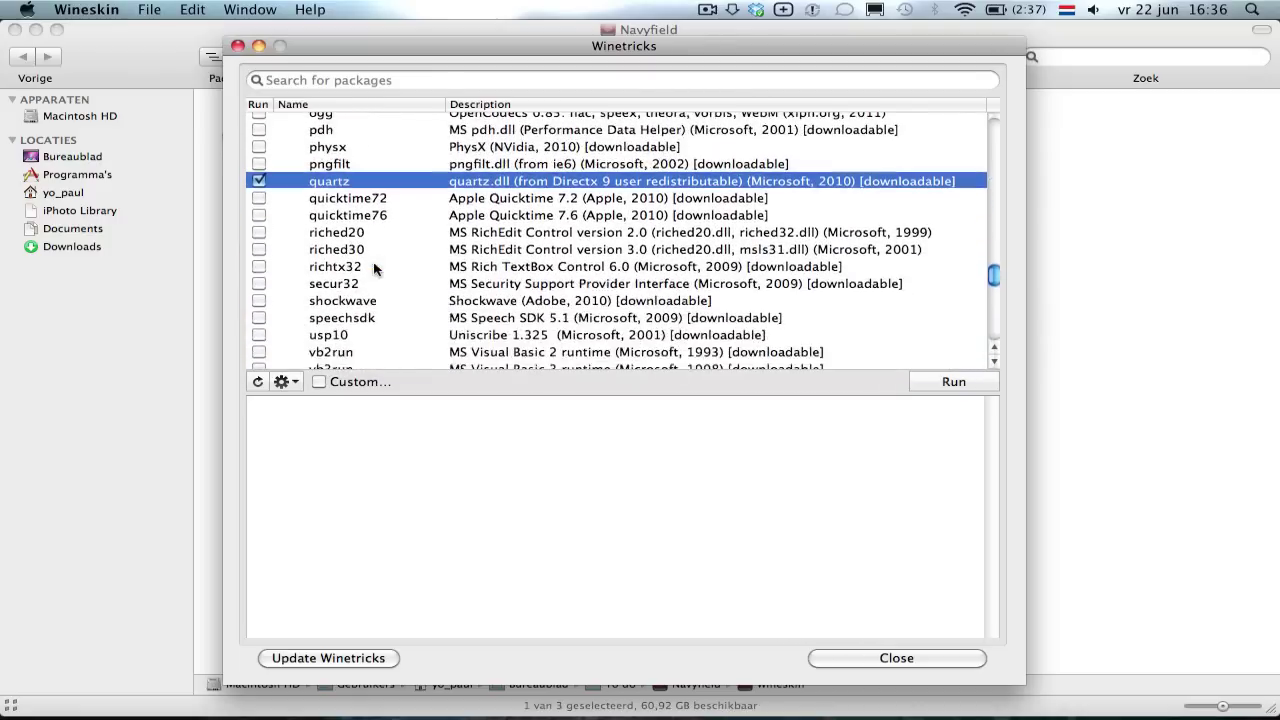
left_click(883, 656)
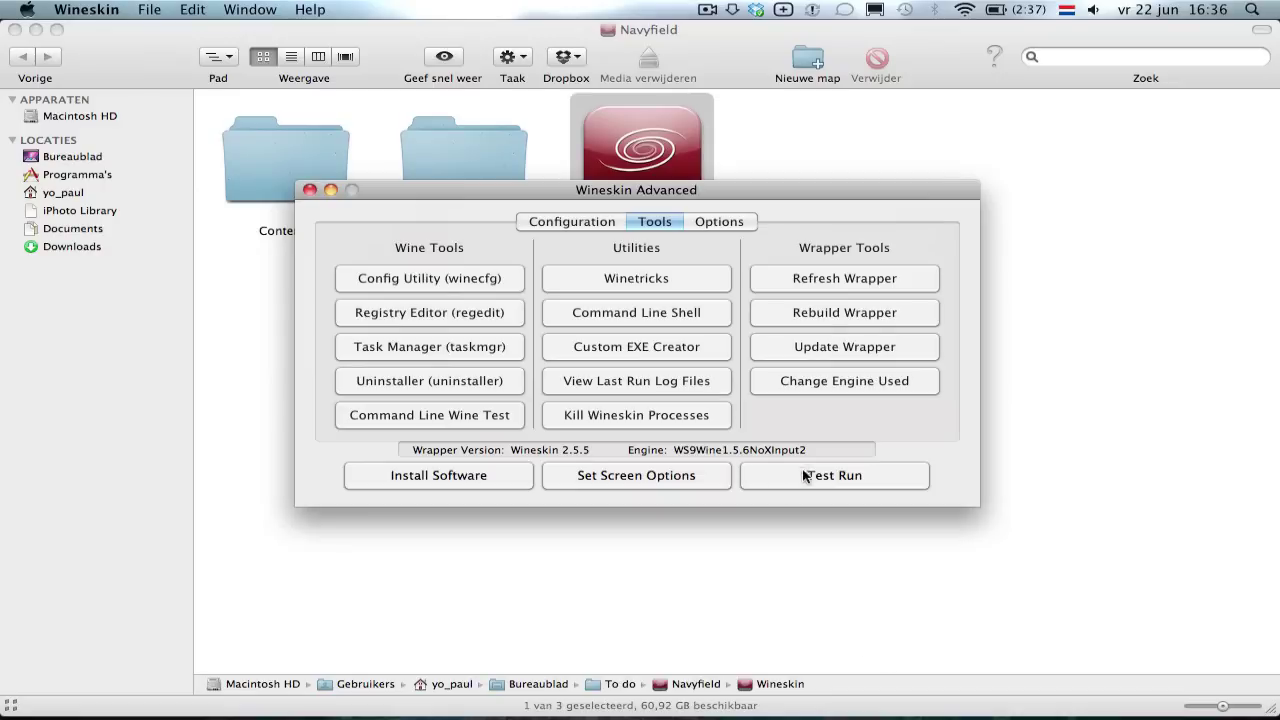
left_click(311, 191)
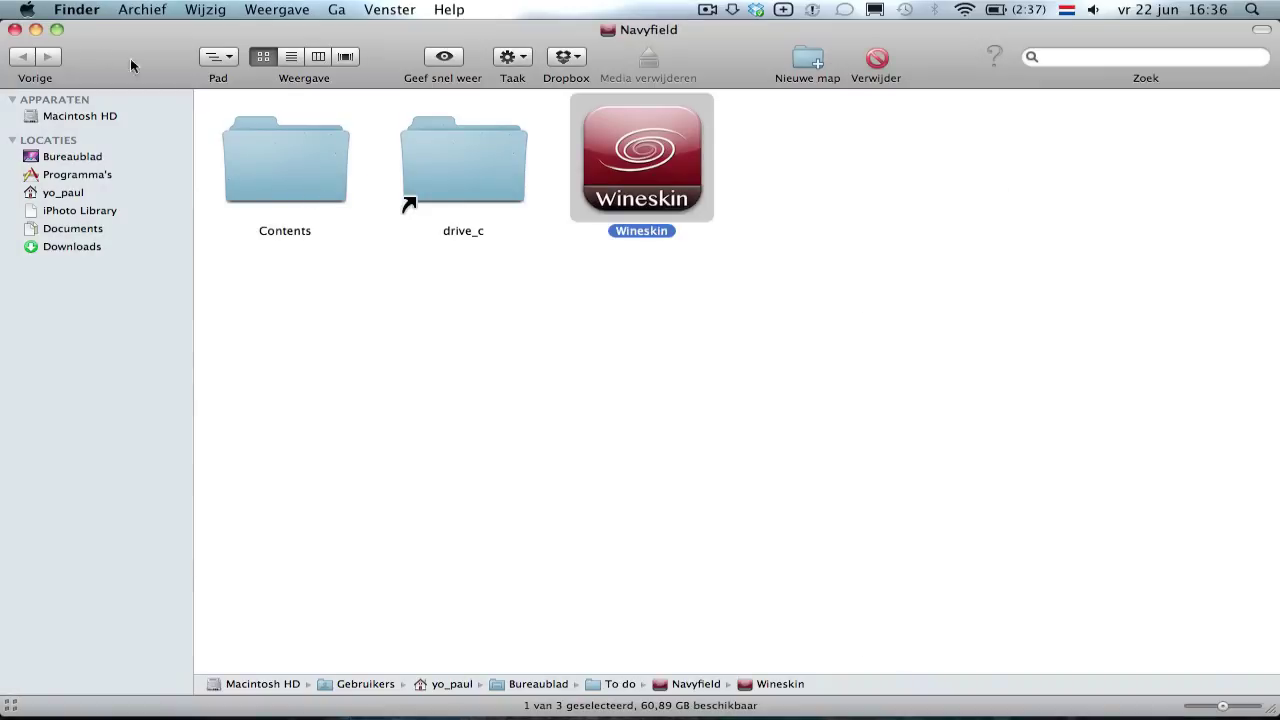
left_click(15, 30)
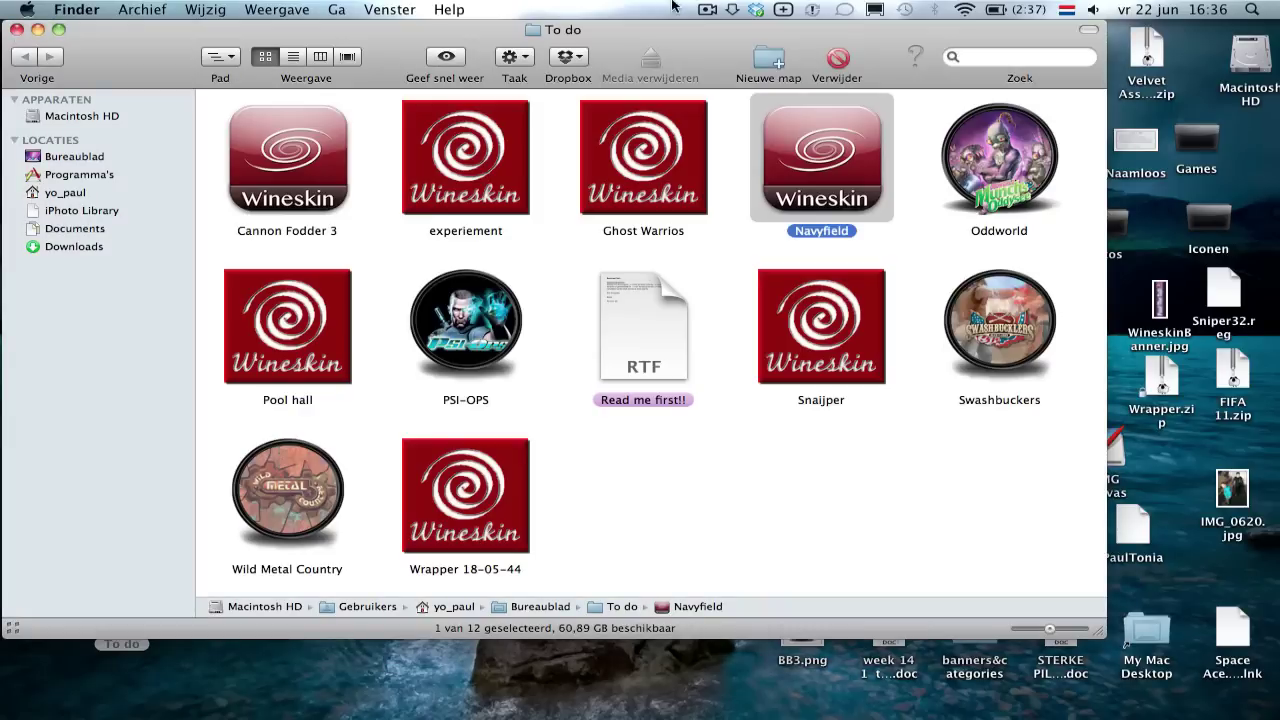
left_click(15, 30)
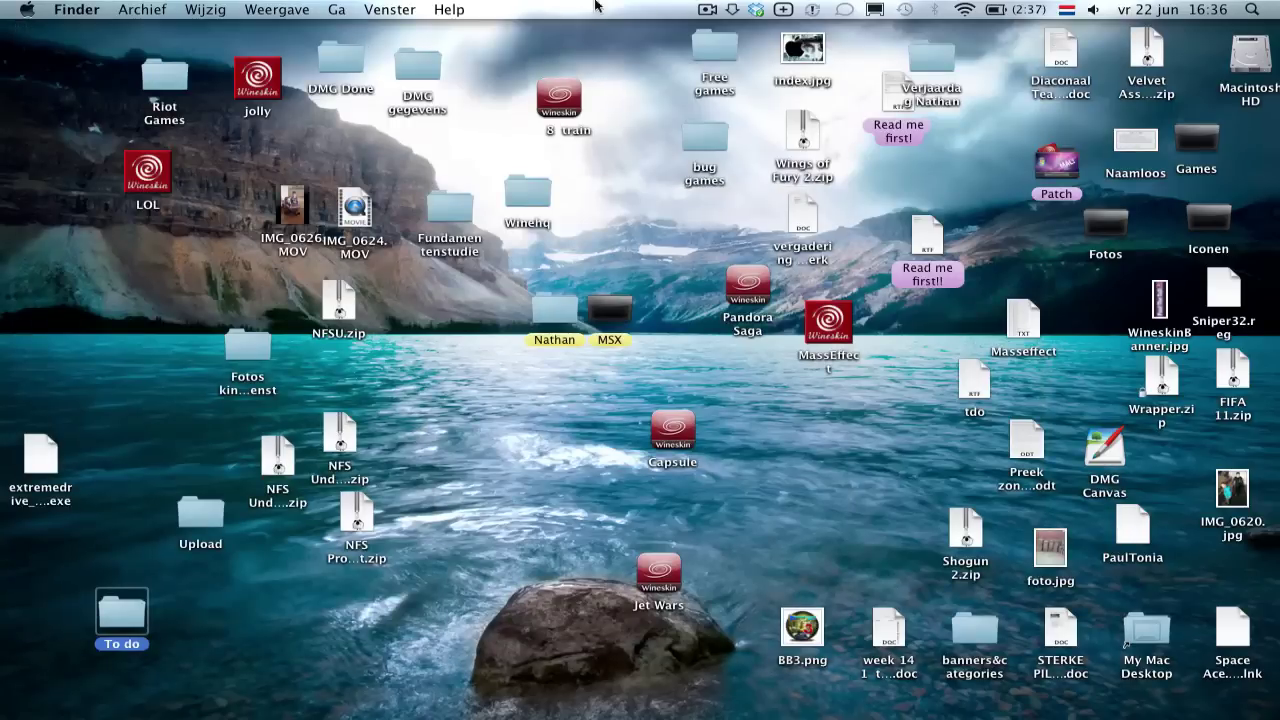
left_click(706, 9)
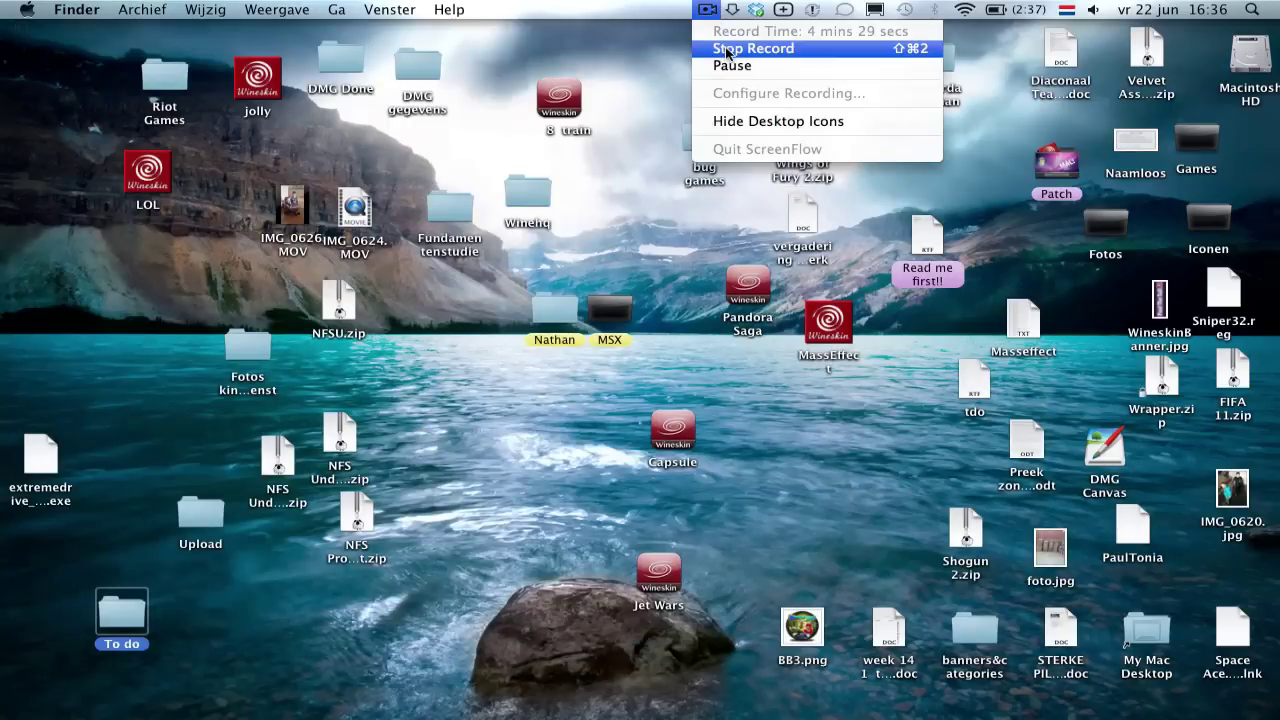